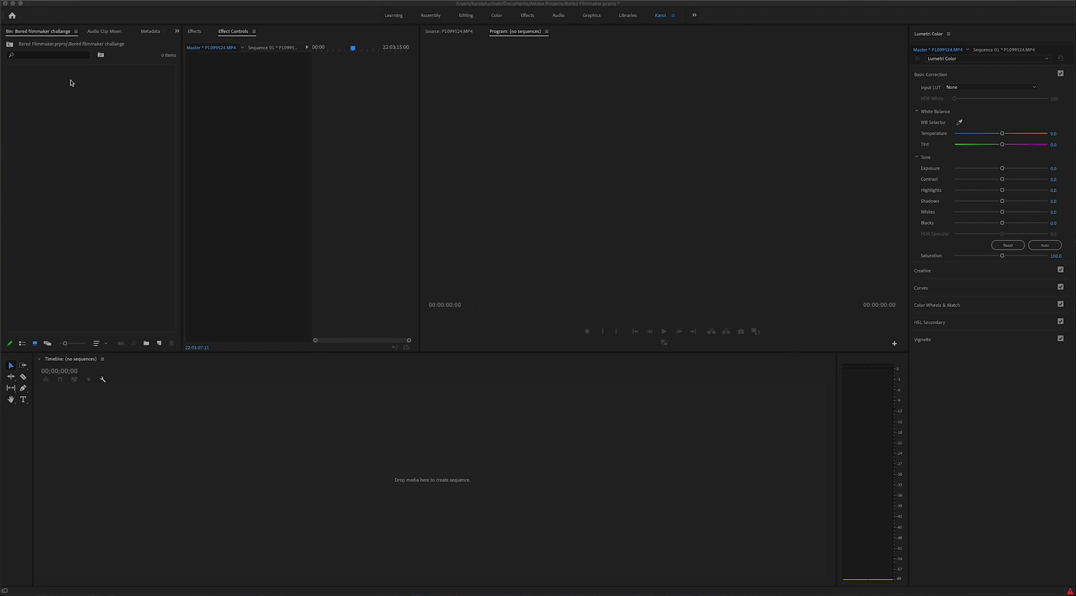
# Step: Create a bin named Footage and import the MP4 clips from Finder into it
pyautogui.rightClick(74, 90)
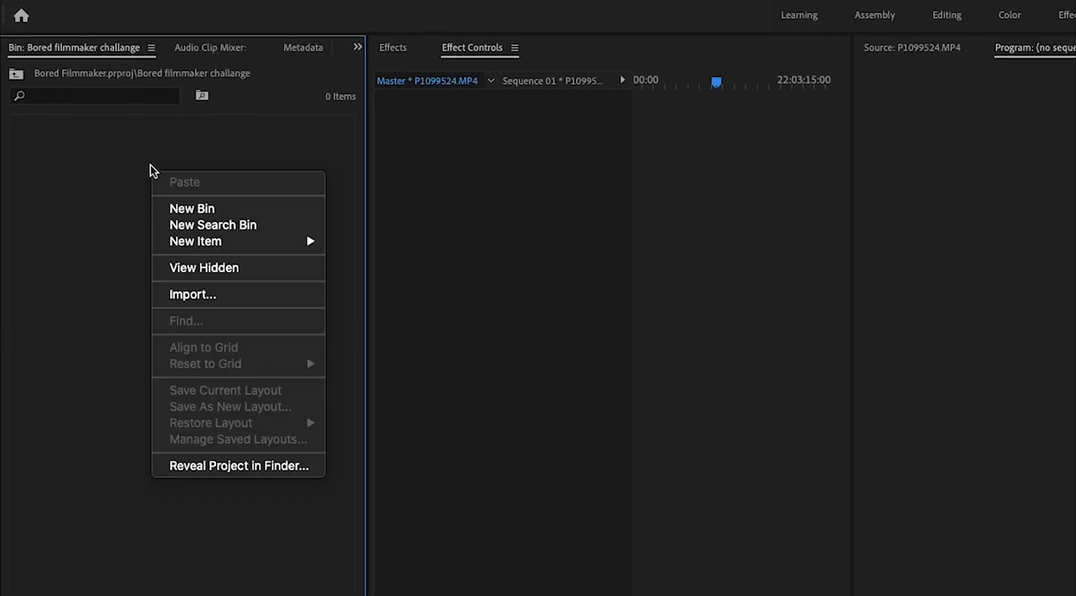
pyautogui.click(228, 207)
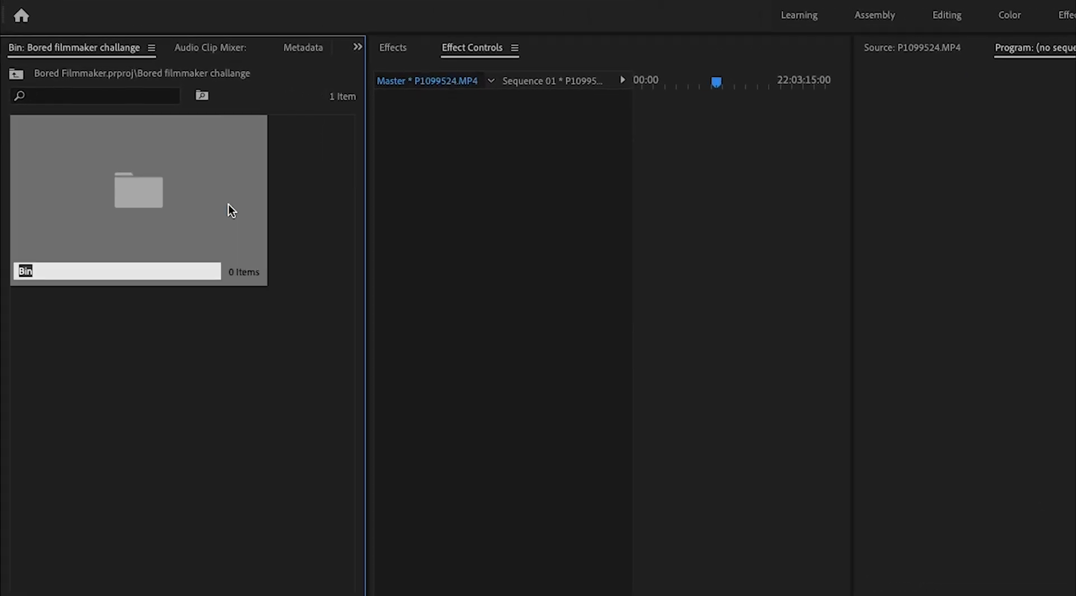
pyautogui.write('Footage')
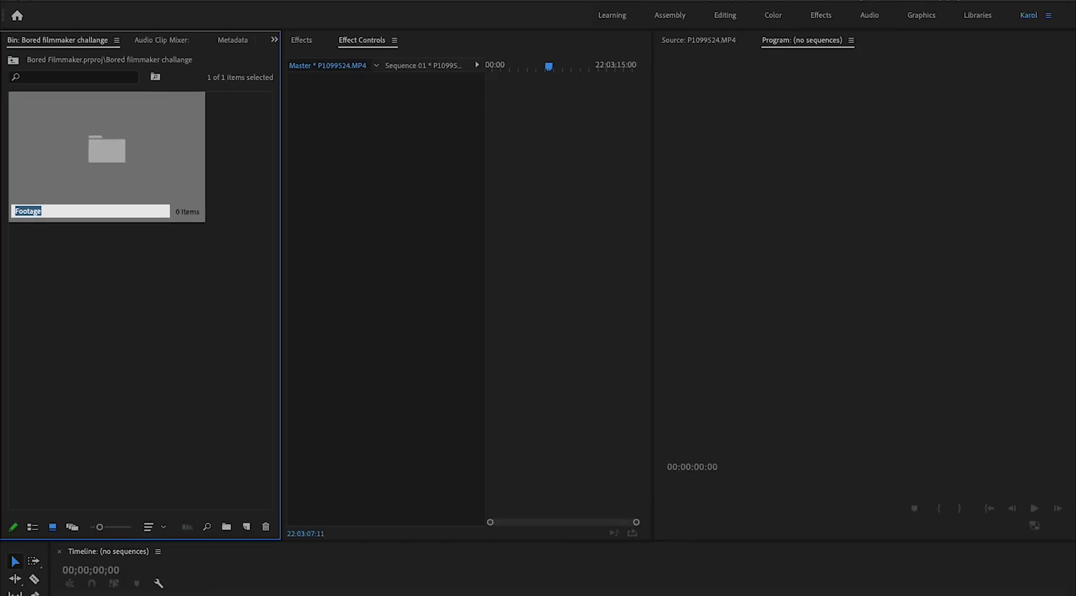
pyautogui.doubleClick(117, 200)
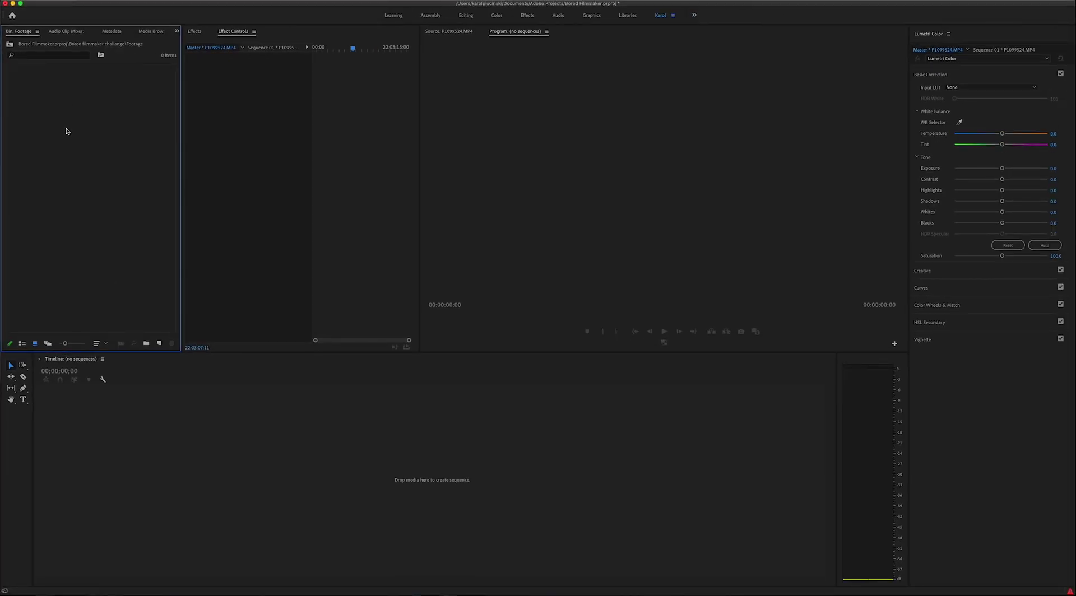
pyautogui.hotkey('ctrl', 'Up')
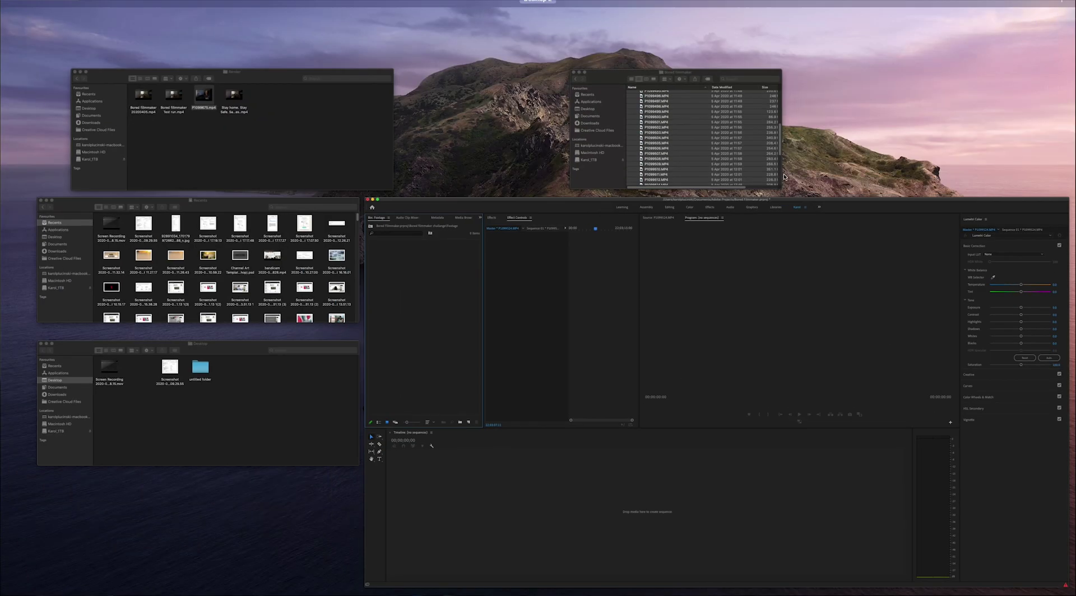
pyautogui.click(615, 180)
pyautogui.moveTo(578, 190); pyautogui.dragTo(129, 185)
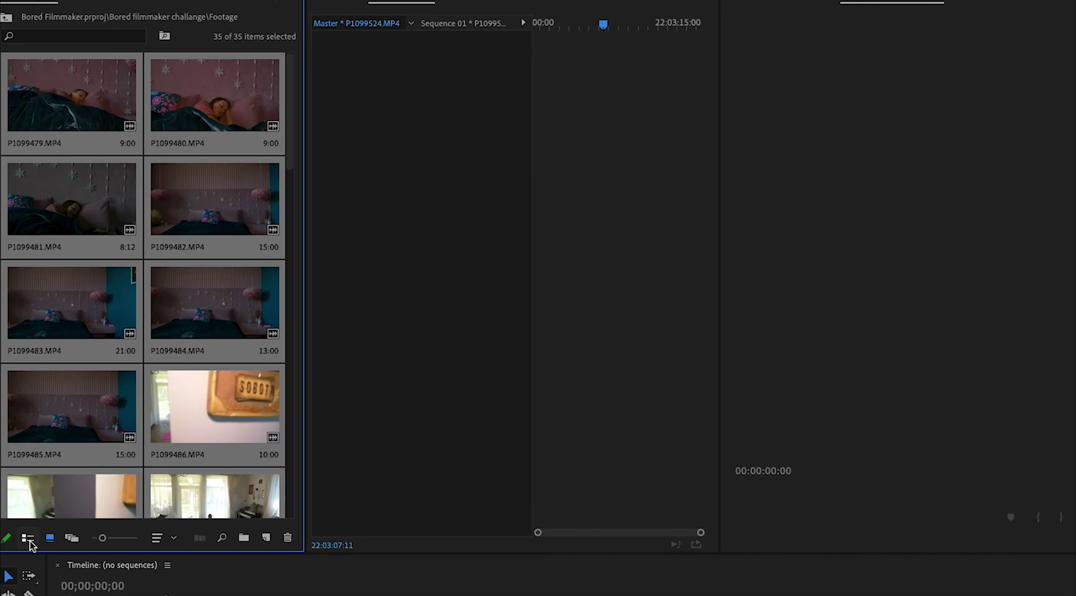
# Step: List the clips with video metadata columns, then return to the parent bin in thumbnail view
pyautogui.click(28, 540)
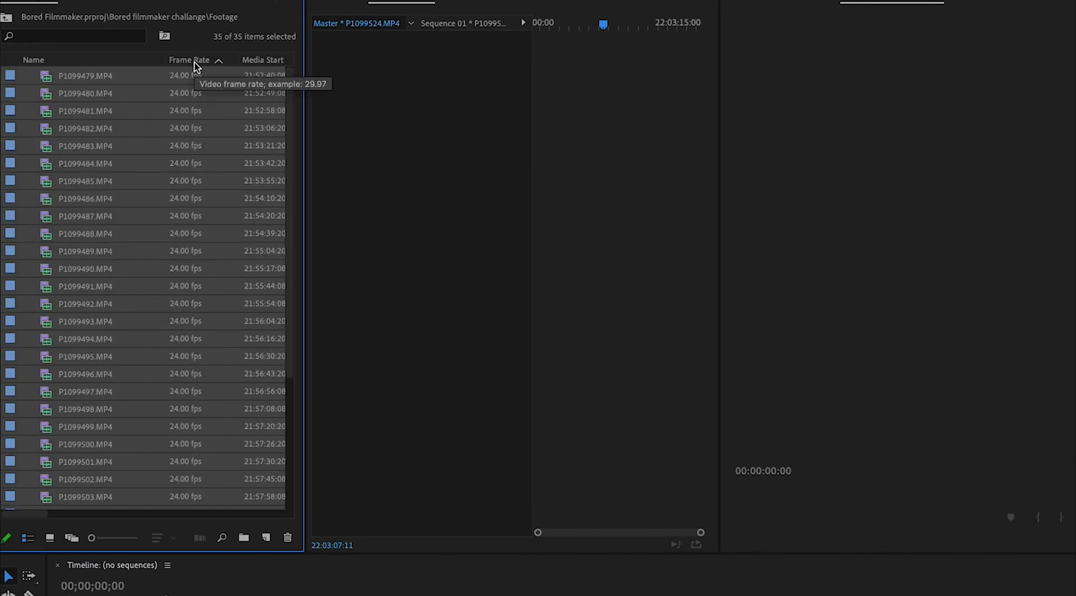
pyautogui.moveTo(39, 514); pyautogui.dragTo(156, 532)
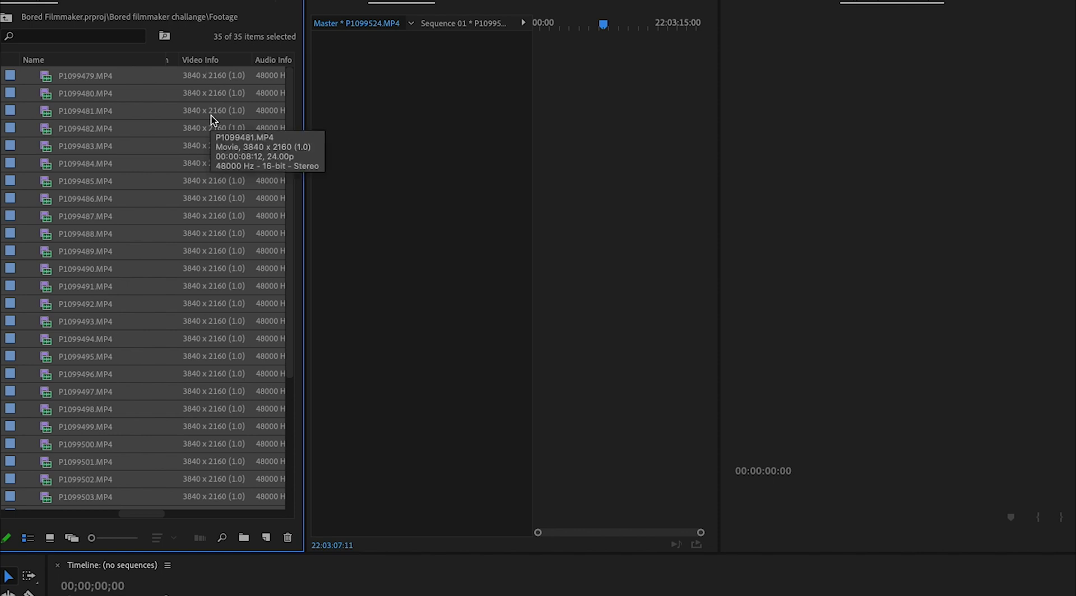
pyautogui.rightClick(42, 63)
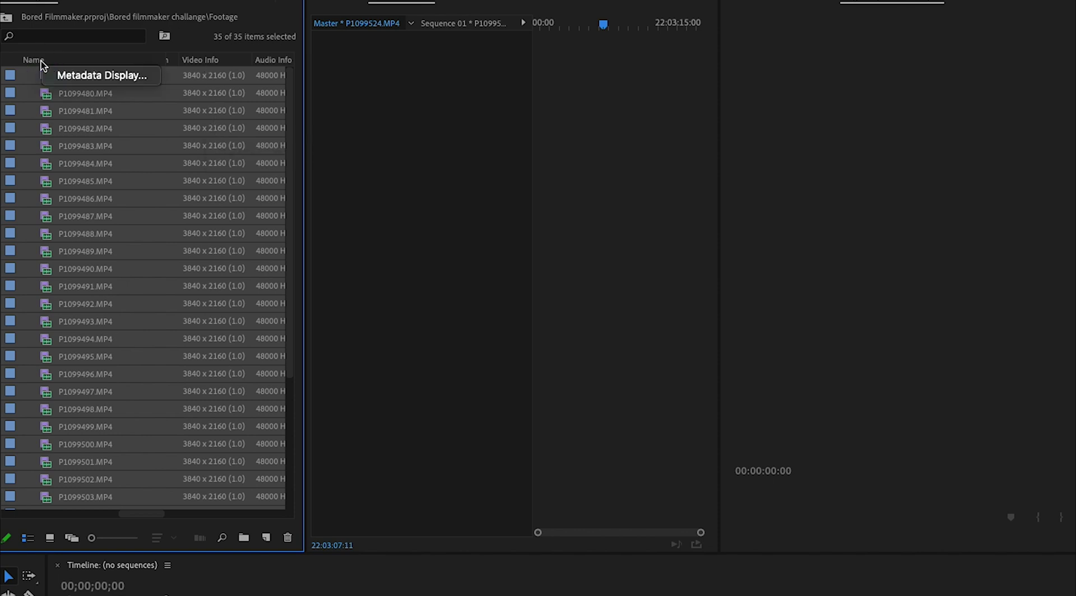
pyautogui.click(87, 76)
pyautogui.write('video')
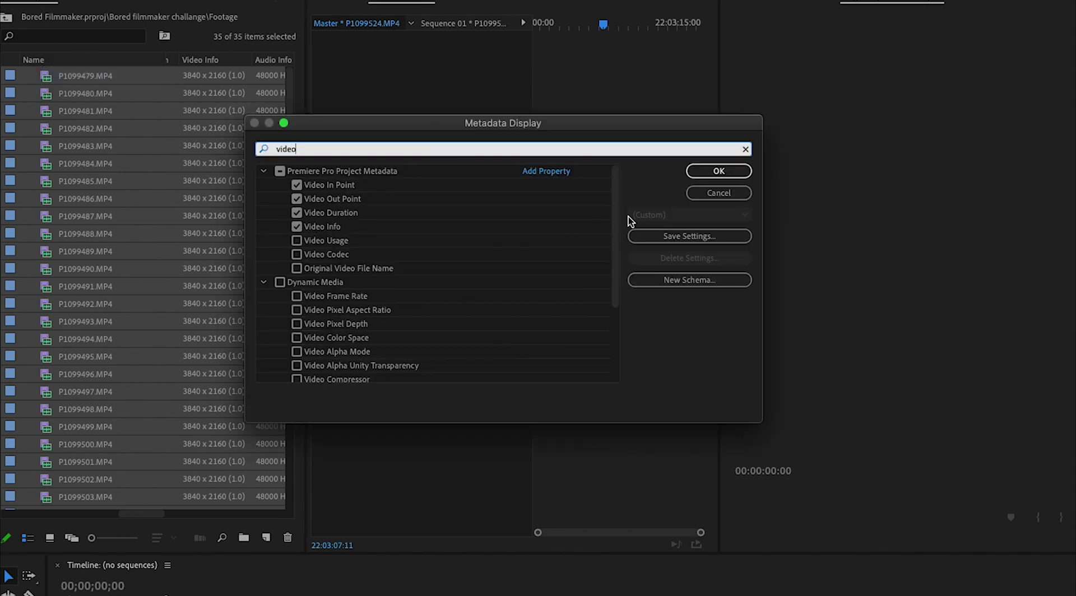
pyautogui.click(719, 171)
pyautogui.click(6, 17)
pyautogui.click(49, 538)
# Step: Start a new sequence from the bin's New Item menu and bring up its detailed settings
pyautogui.rightClick(109, 224)
pyautogui.moveTo(195, 288)
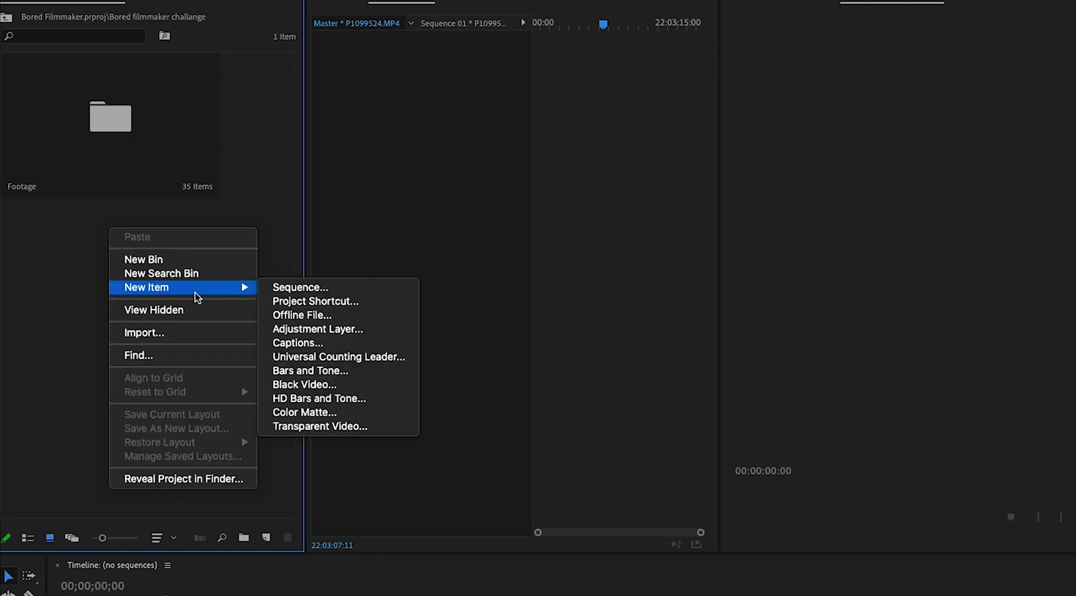
pyautogui.click(331, 289)
pyautogui.click(772, 234)
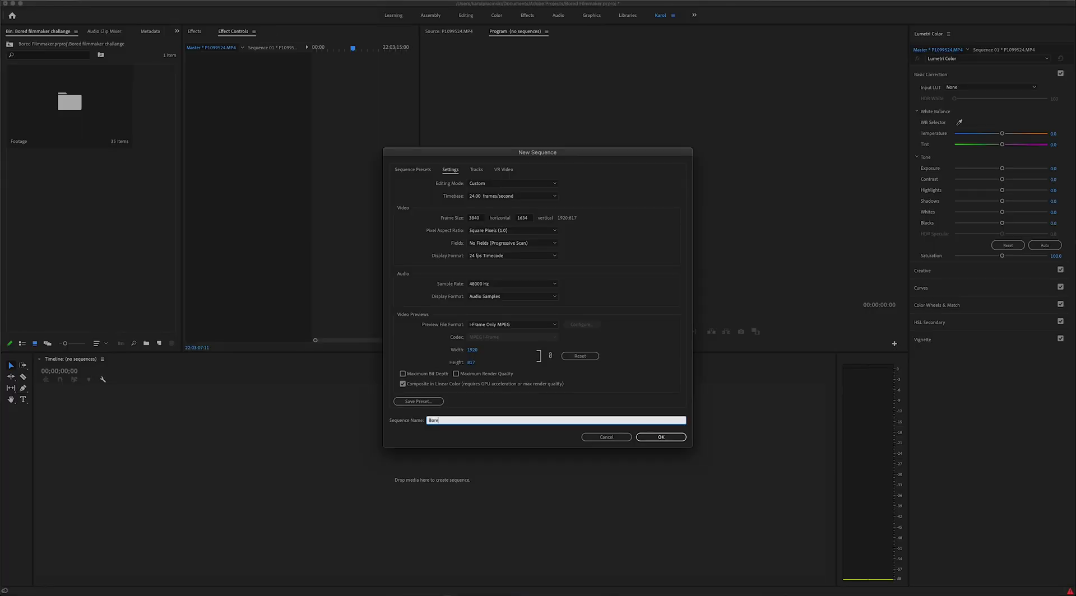
# Step: Confirm the Bored Filmmaker sequence and load P1099479.MP4 from the Footage bin into the Source Monitor
pyautogui.click(676, 438)
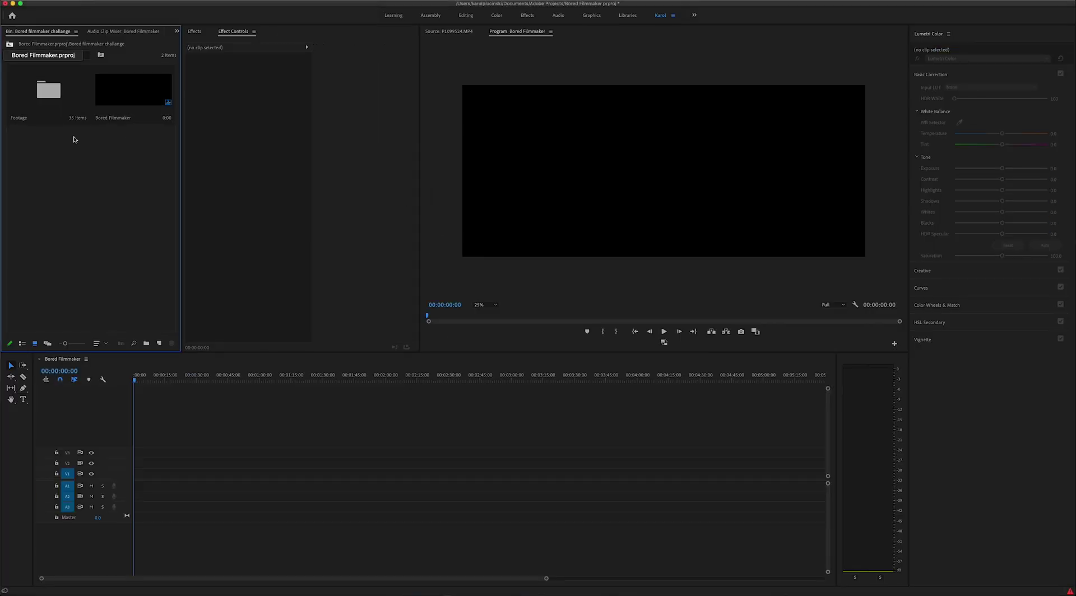
pyautogui.doubleClick(55, 95)
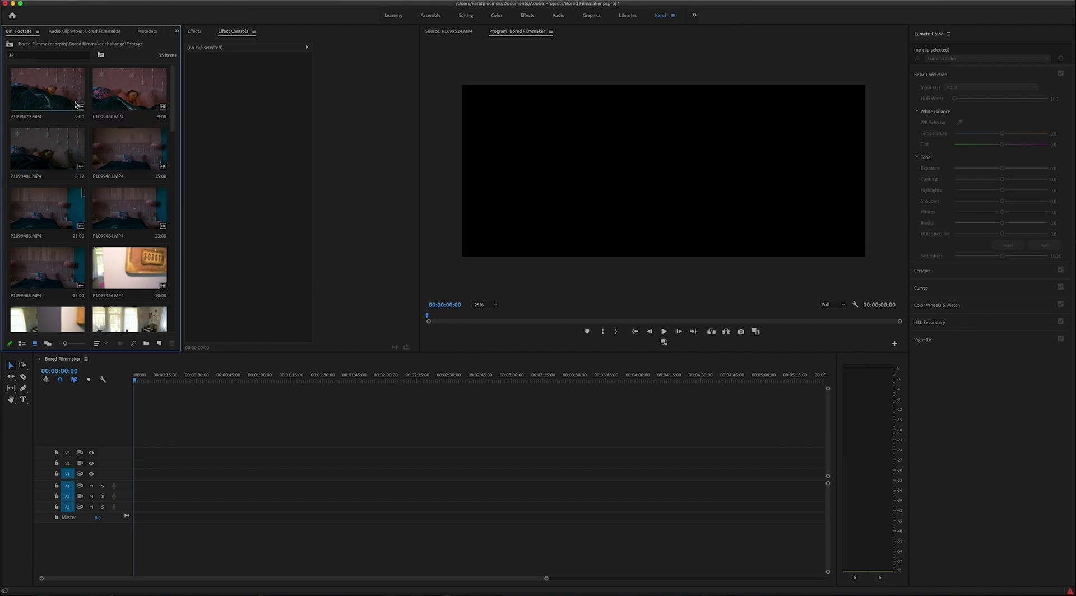
pyautogui.doubleClick(52, 88)
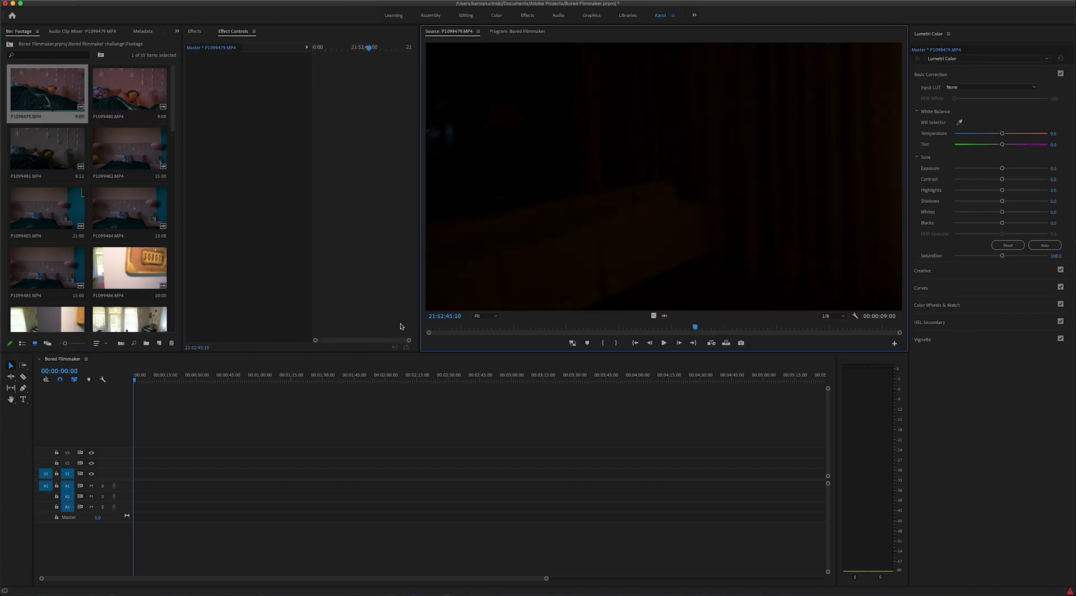
# Step: Set P1099479.MP4's in point at the wake-up moment and play on toward the shot's end
pyautogui.click(443, 328)
pyautogui.press('i')
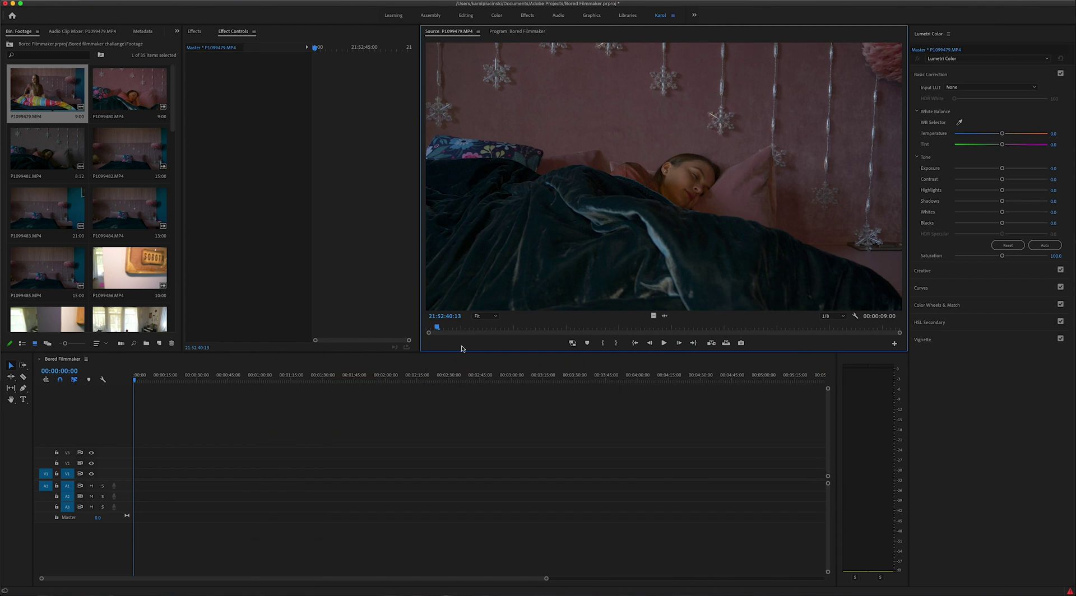
pyautogui.press('space')
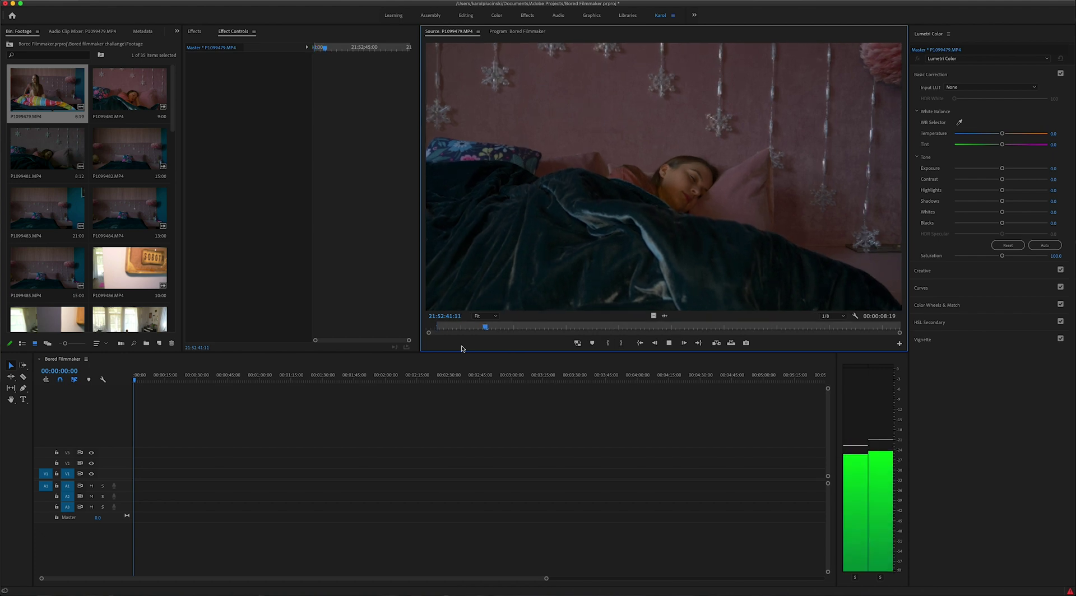
pyautogui.press('space')
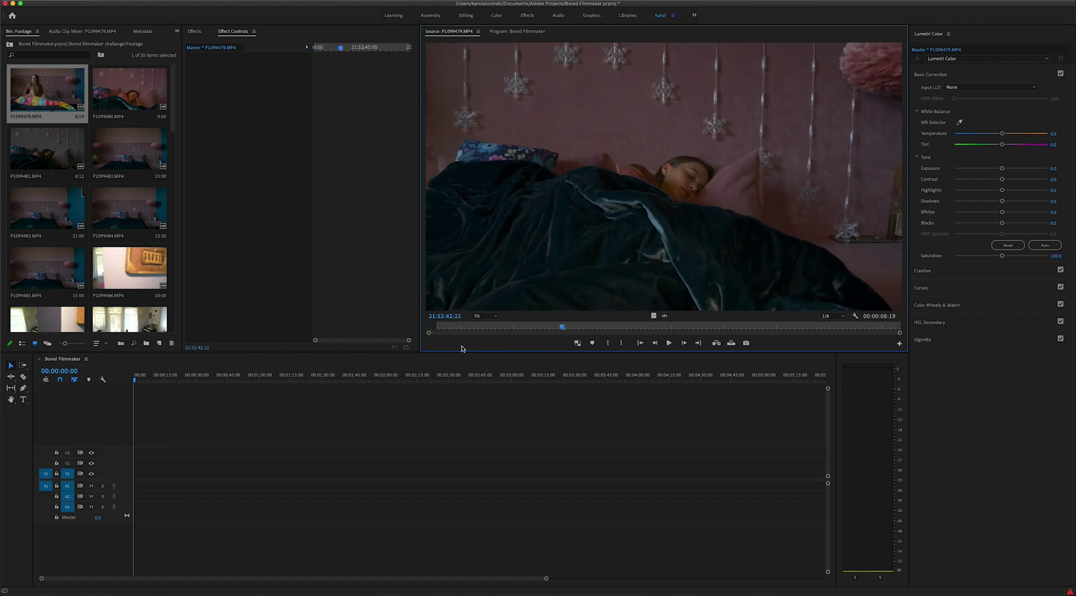
pyautogui.press('Left')
pyautogui.press('Left')
pyautogui.press('Left')
pyautogui.press('i')
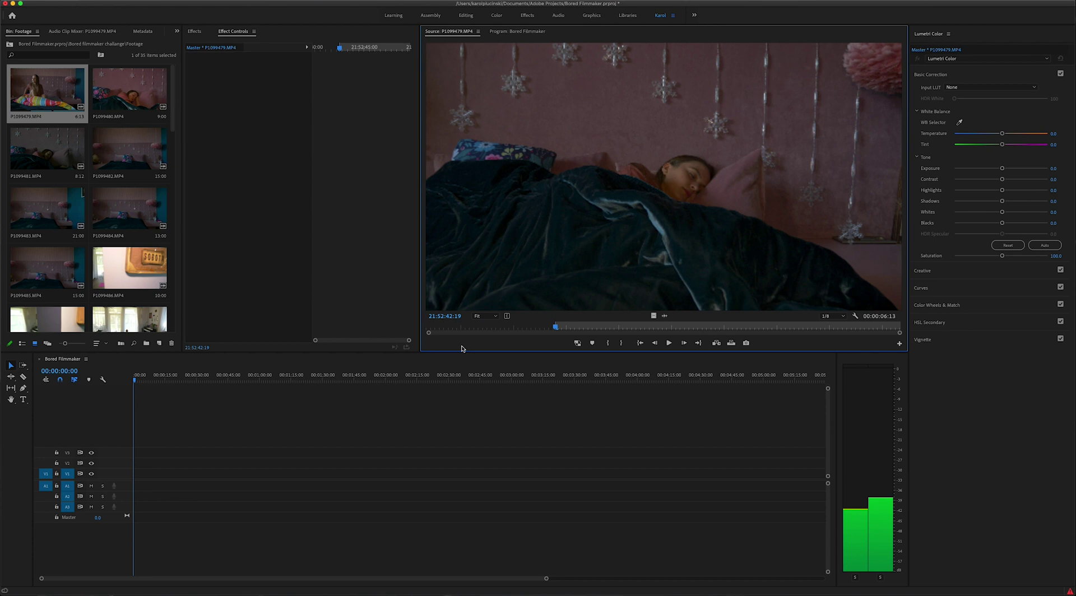
pyautogui.press('l')
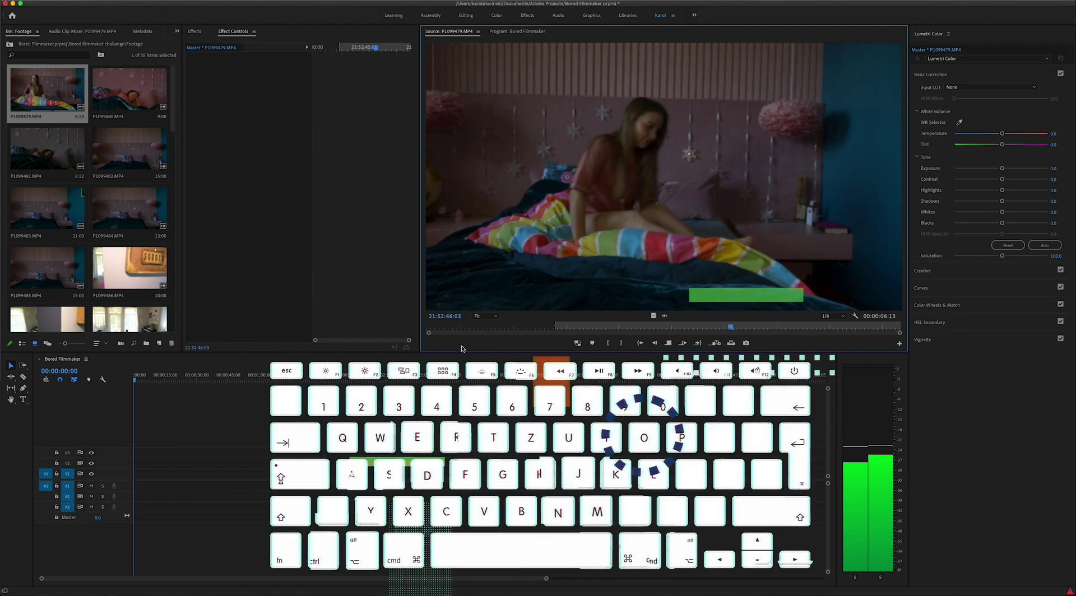
# Step: Mark the out point and place the trimmed clip at the timeline start, keeping existing sequence settings
pyautogui.press('k')
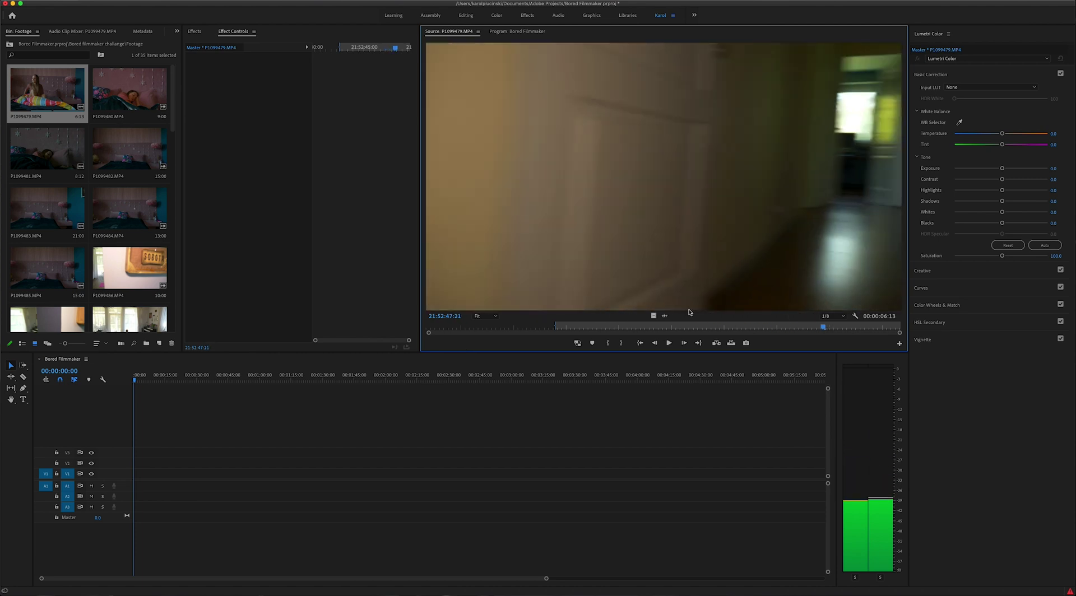
pyautogui.press('o')
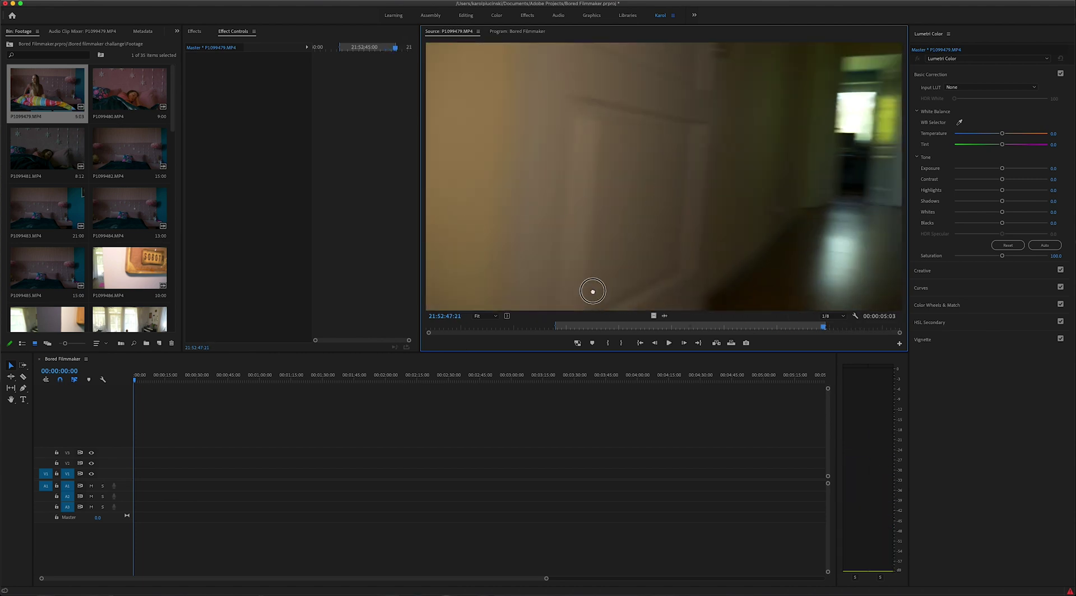
pyautogui.moveTo(532, 330); pyautogui.dragTo(138, 479)
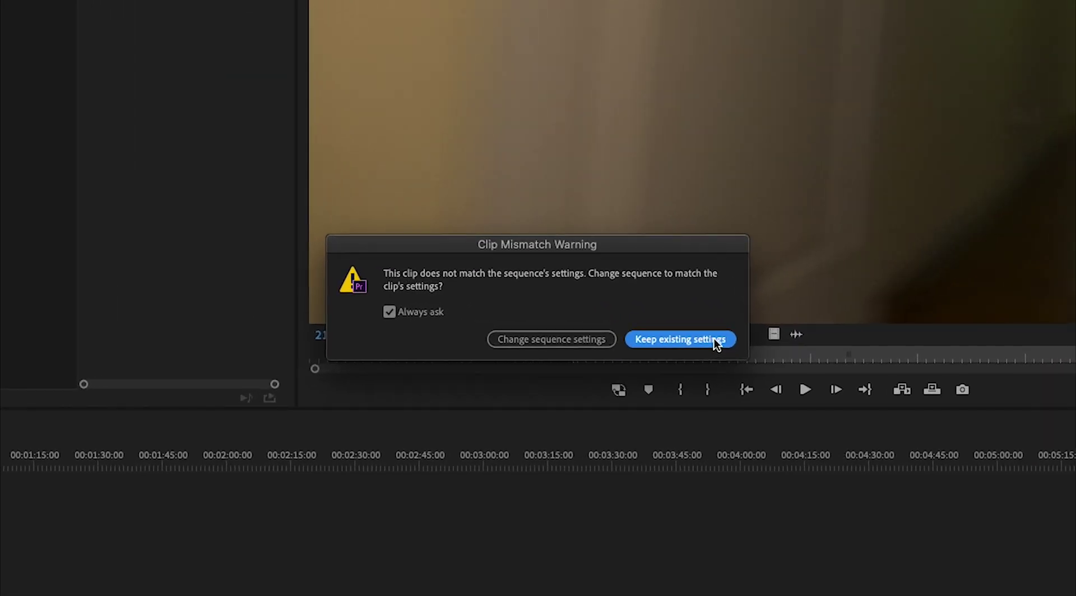
pyautogui.click(714, 338)
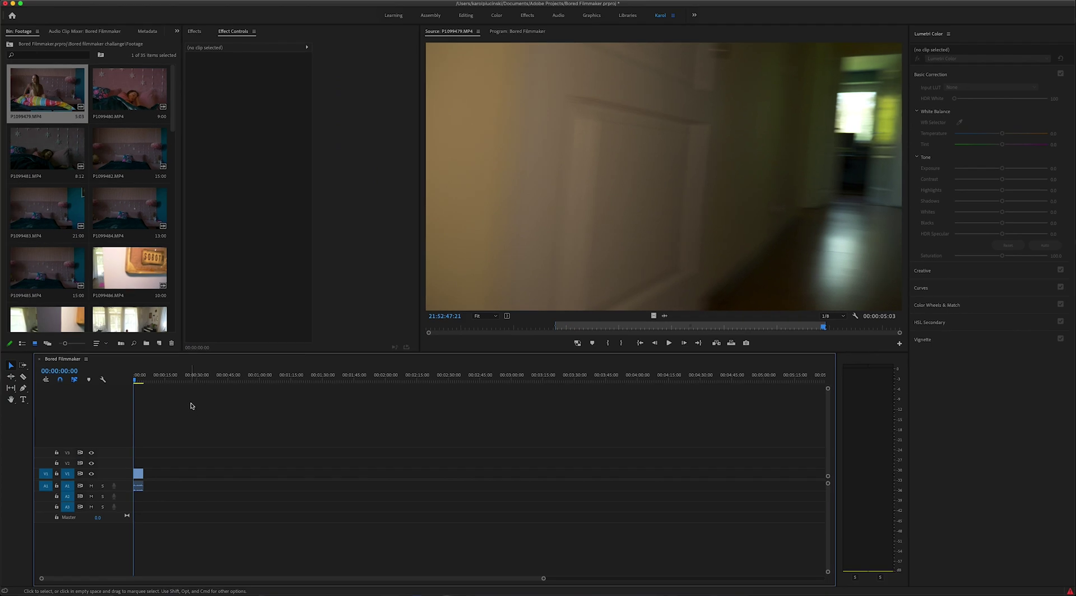
# Step: Zoom in and enlarge V1, scrub to 00:00:02:16, and lower Position Y to 863
pyautogui.press('=')
pyautogui.press('=')
pyautogui.press('=')
pyautogui.press('=')
pyautogui.press('=')
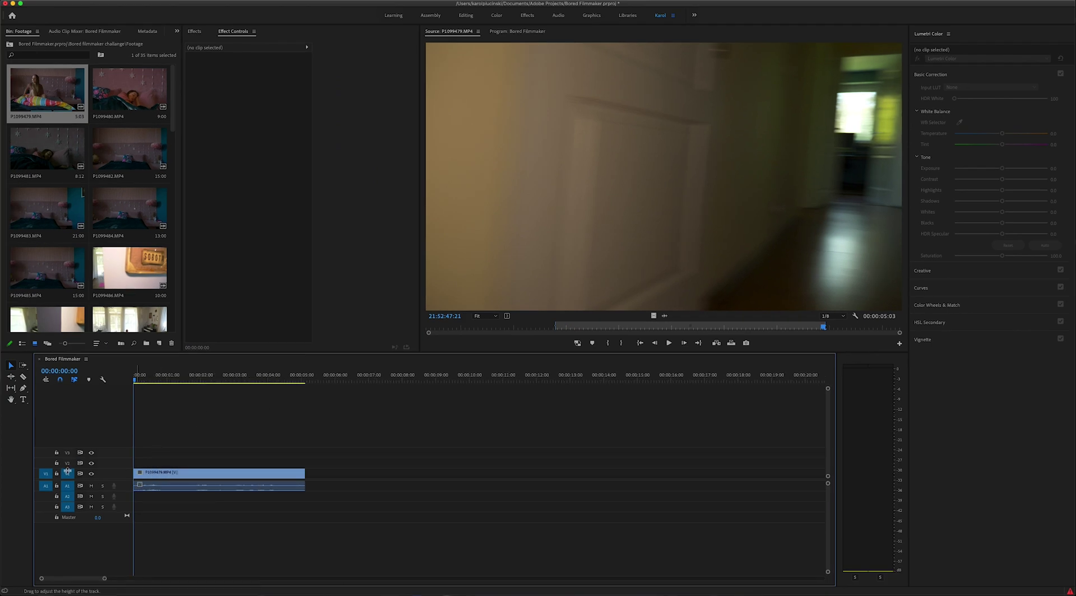
pyautogui.moveTo(67, 472); pyautogui.dragTo(70, 446)
pyautogui.click(130, 382)
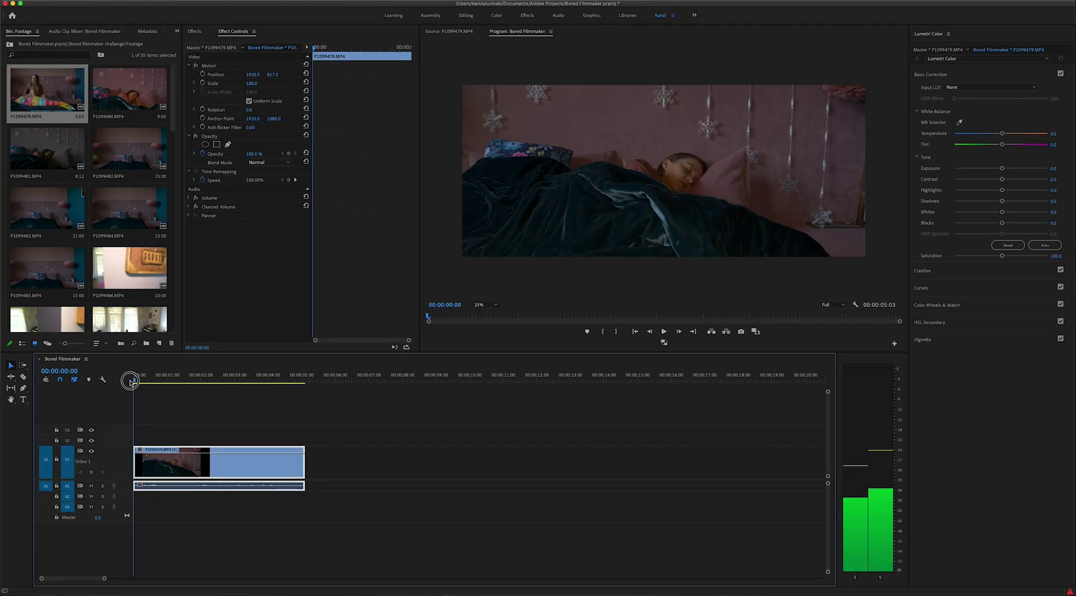
pyautogui.moveTo(131, 383); pyautogui.dragTo(223, 383)
pyautogui.moveTo(271, 75); pyautogui.dragTo(286, 74)
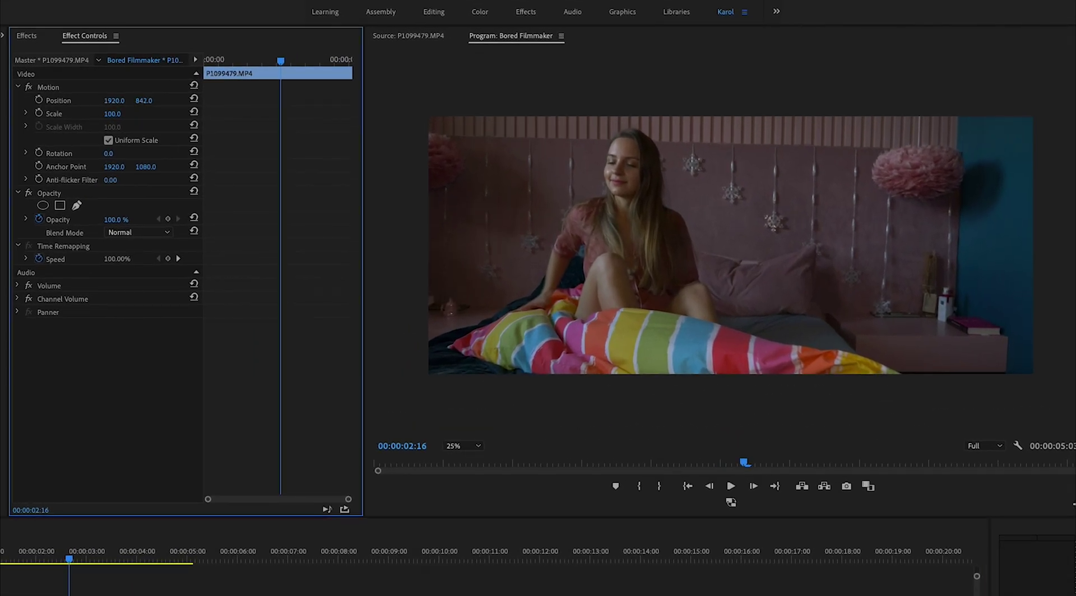
pyautogui.moveTo(143, 101); pyautogui.dragTo(154, 100)
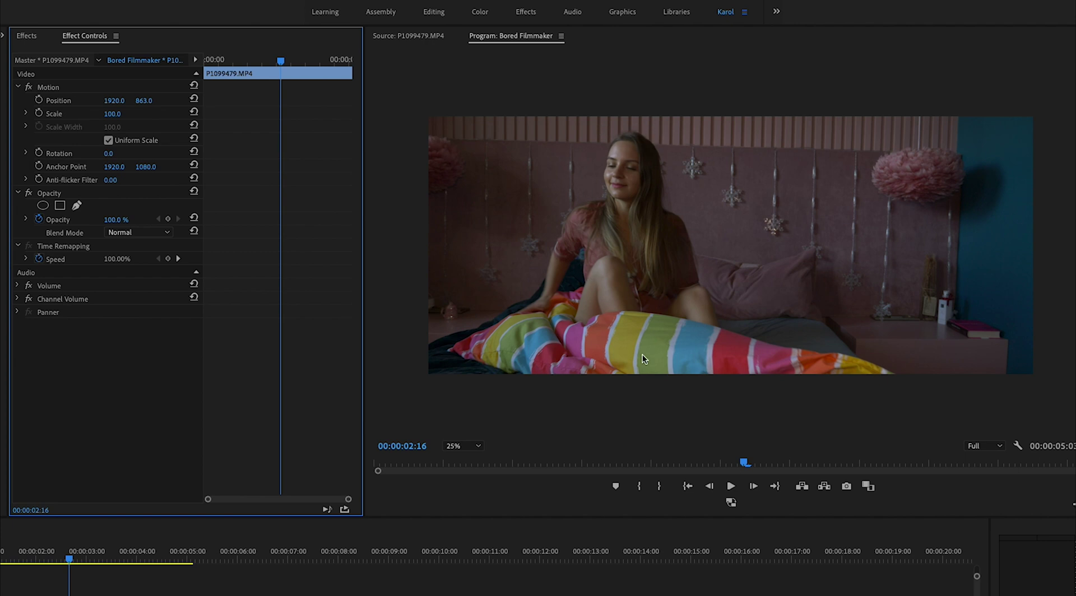
# Step: Apply Warp Stabilizer, found by searching "warp stabil", to the bedroom clip and view its settings
pyautogui.click(210, 541)
pyautogui.press('Home')
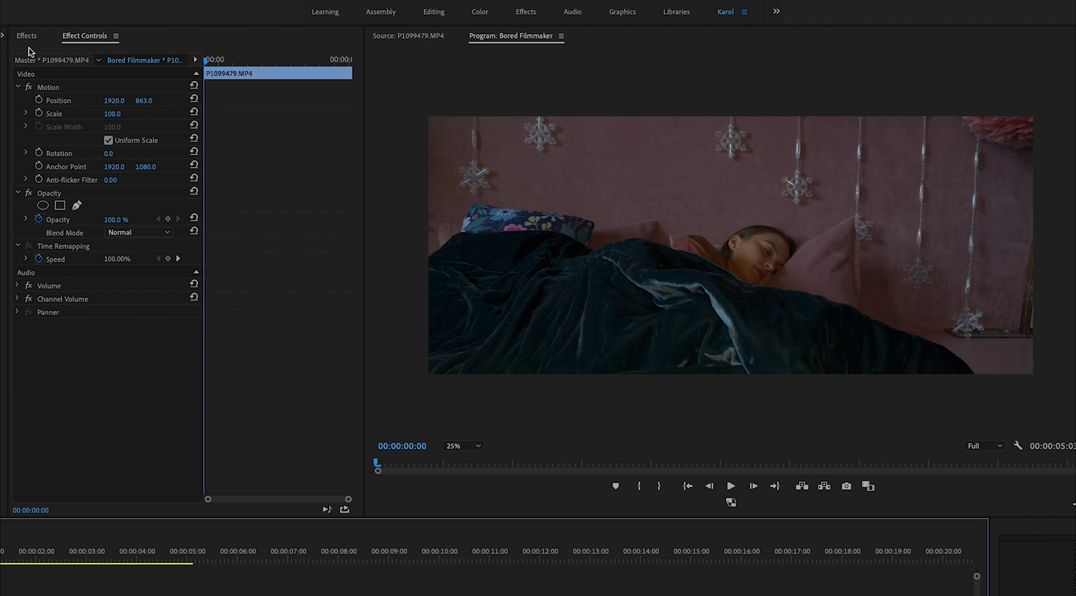
pyautogui.click(54, 41)
pyautogui.click(27, 37)
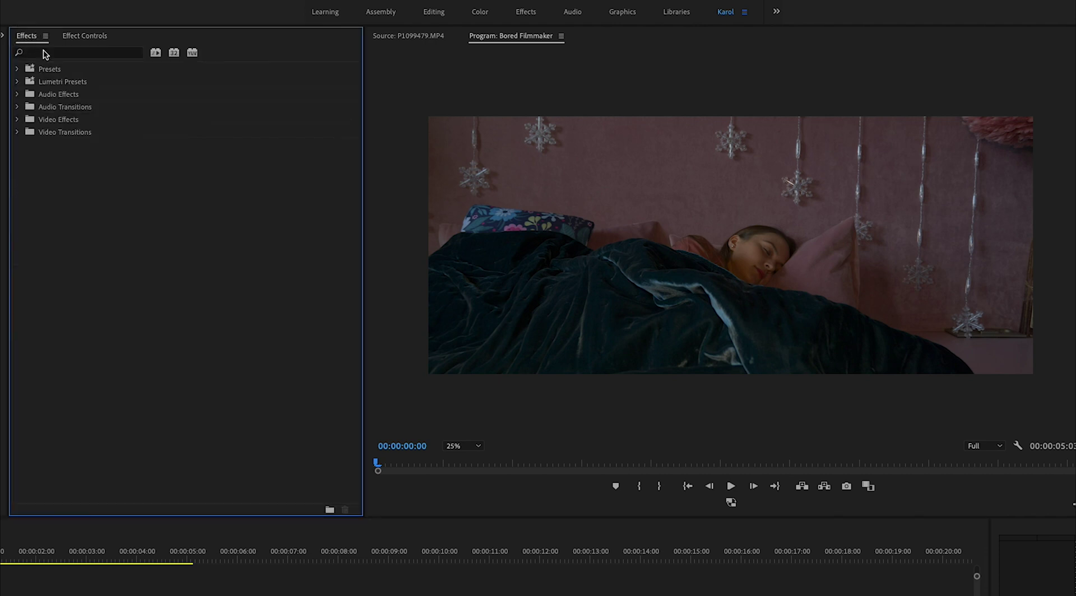
pyautogui.click(47, 54)
pyautogui.write('warp s')
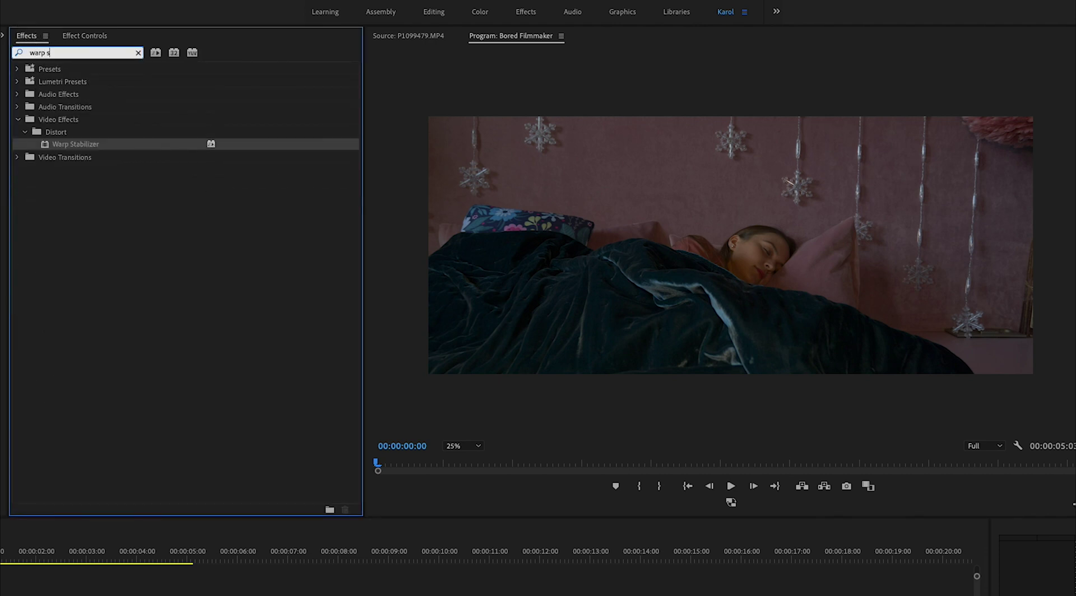
pyautogui.write('tabil')
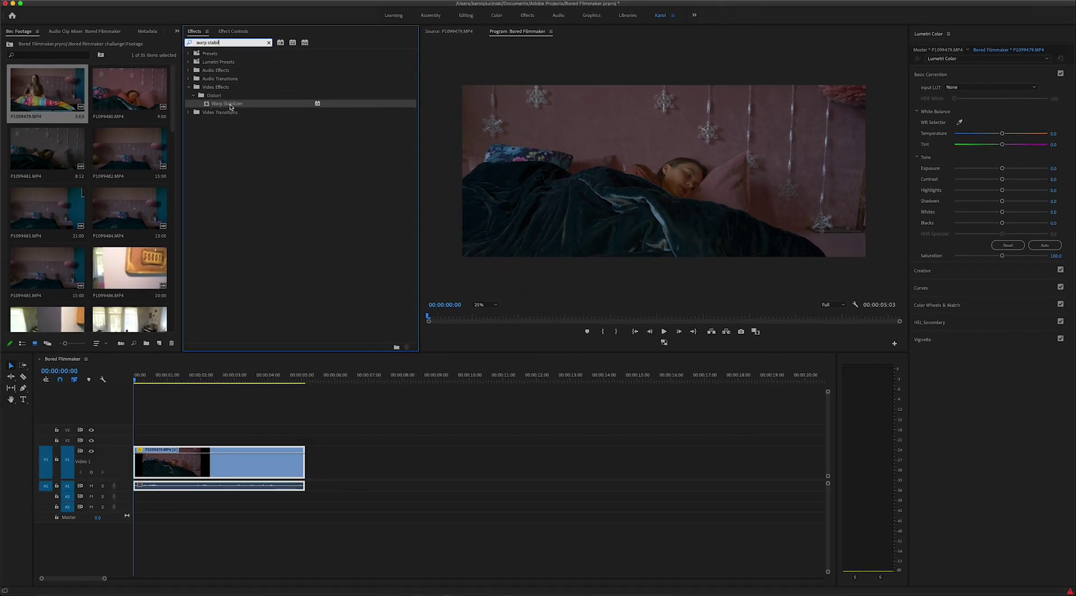
pyautogui.moveTo(225, 207); pyautogui.dragTo(174, 457)
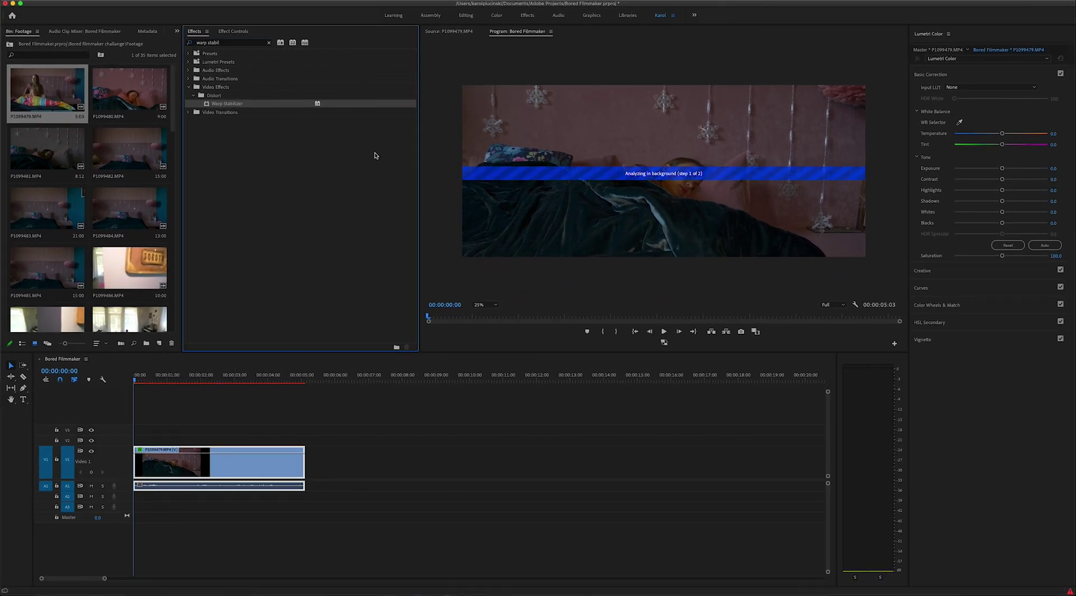
pyautogui.click(232, 31)
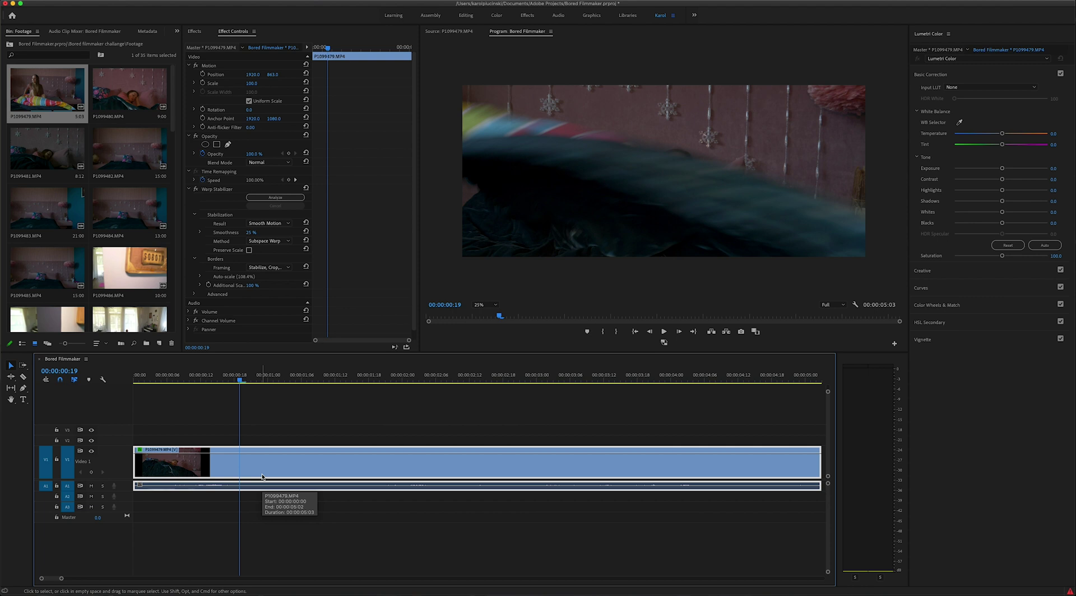
# Step: Cut the bedroom clip at 00:00:00:19, remove Warp Stabilizer from the first part, and move it to V2, extended past the cut
pyautogui.press('super+k')
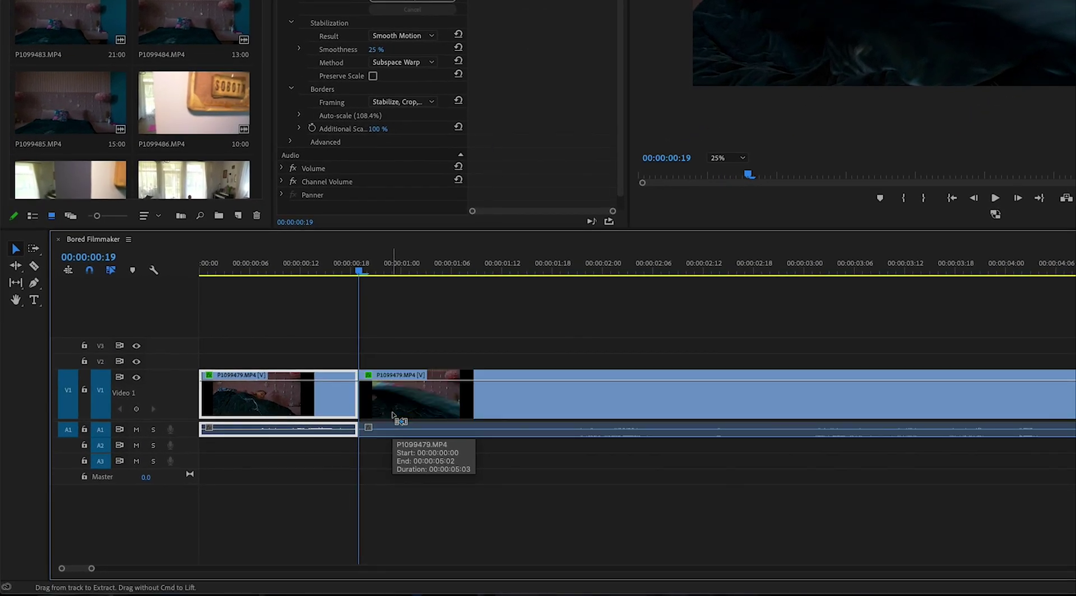
pyautogui.press('=')
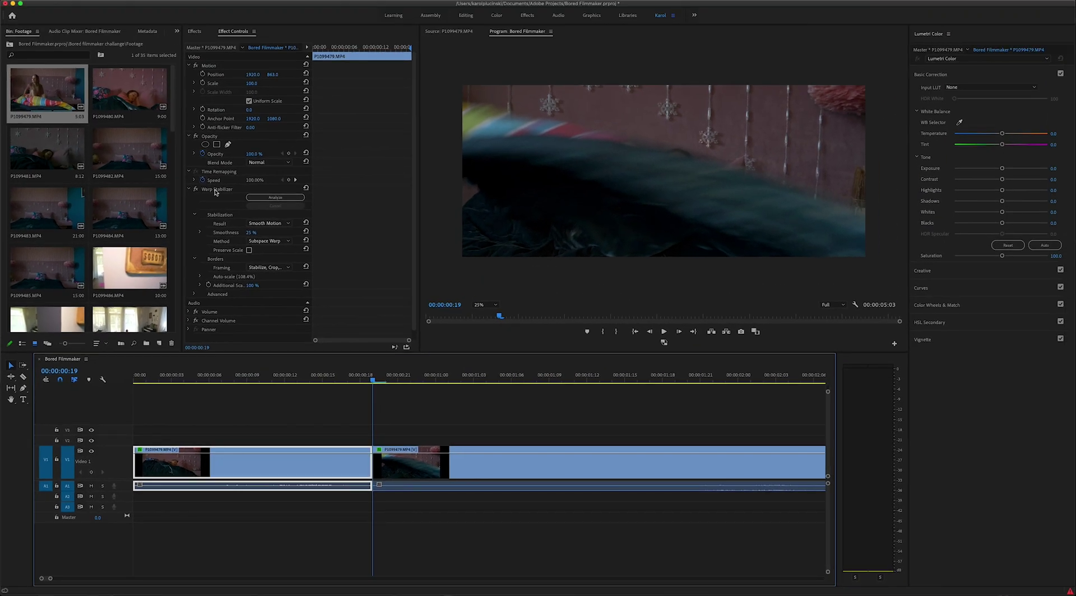
pyautogui.click(215, 190)
pyautogui.press('Delete')
pyautogui.press('Left')
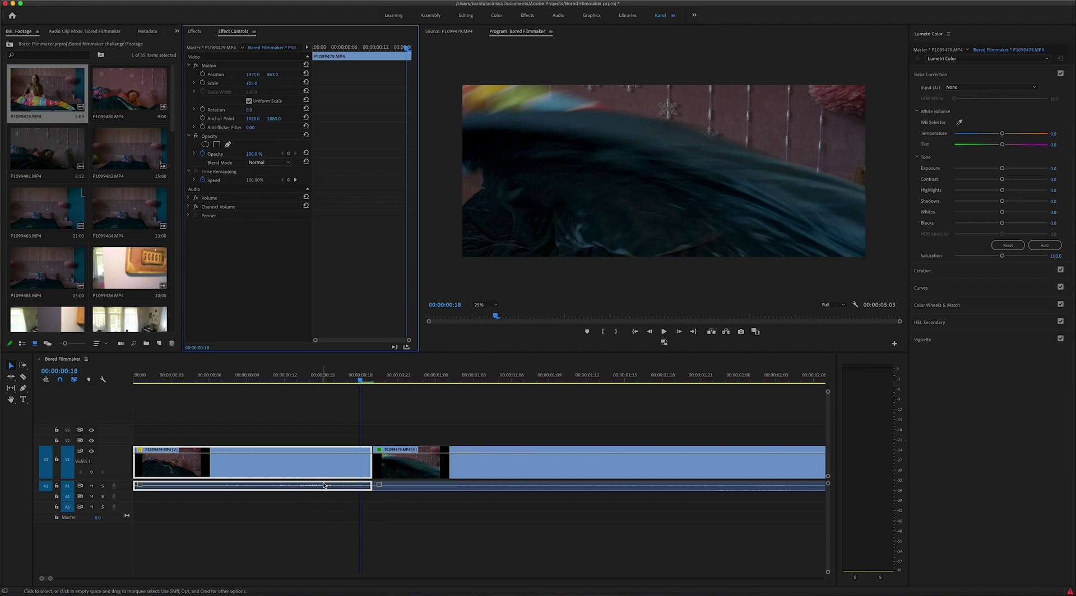
pyautogui.moveTo(325, 474); pyautogui.dragTo(321, 439)
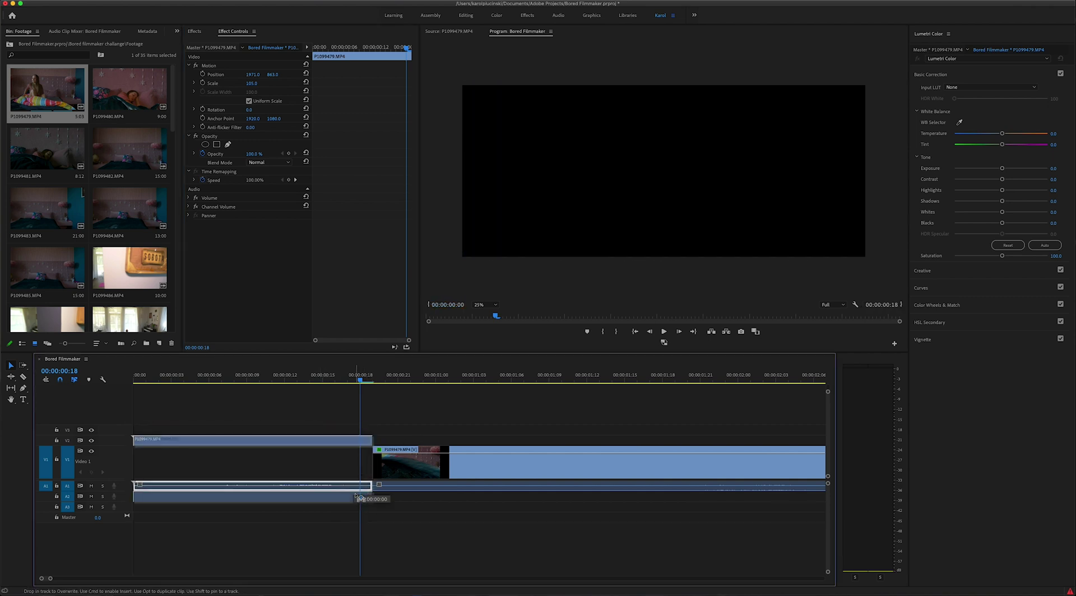
pyautogui.moveTo(355, 490); pyautogui.dragTo(382, 497)
# Step: Lower the first part's opacity and align it to the second part with scale 106 and X 1967
pyautogui.press('Right')
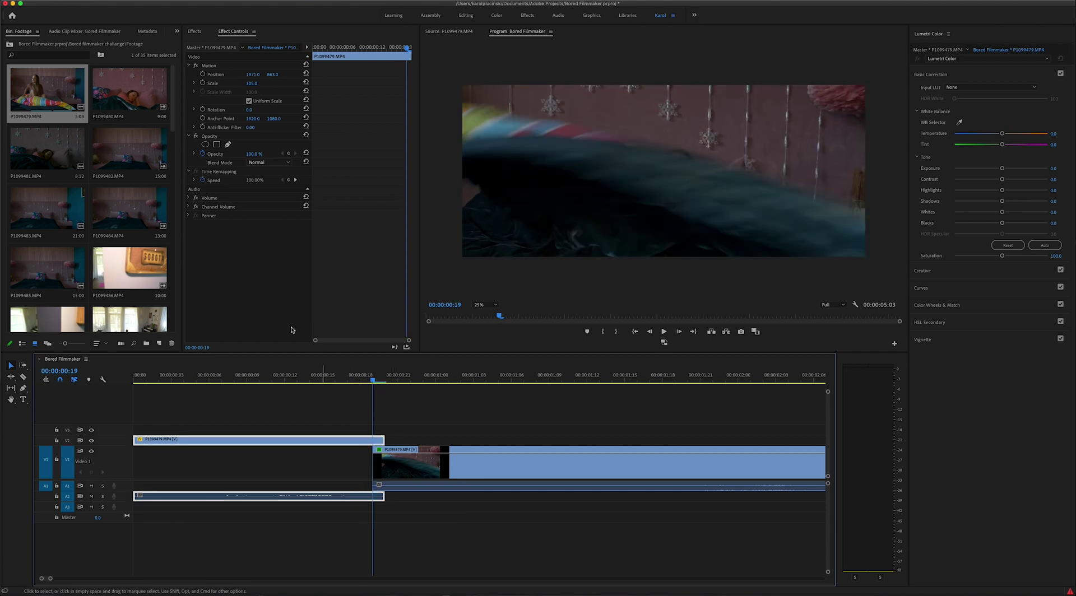
pyautogui.click(253, 153)
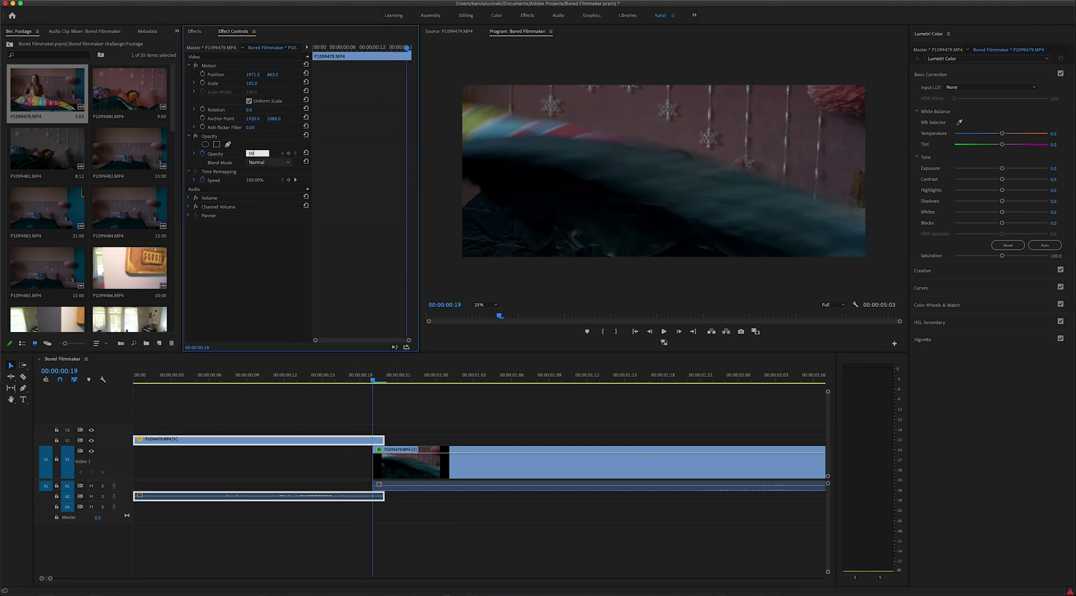
pyautogui.moveTo(373, 382)
pyautogui.mouseDown()
pyautogui.moveTo(361, 380)
pyautogui.moveTo(373, 381)
pyautogui.mouseUp()
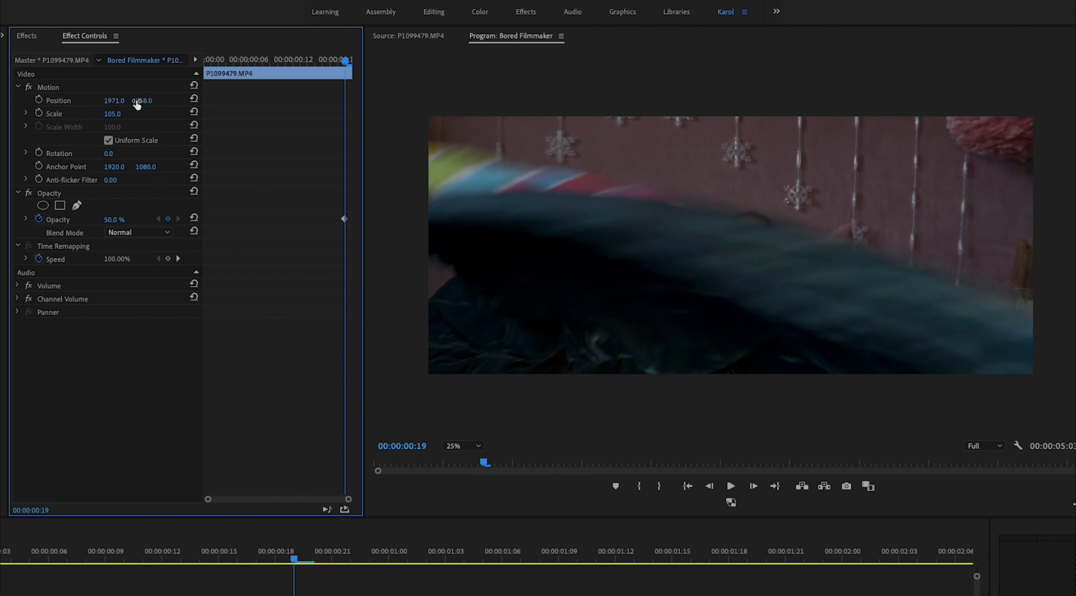
pyautogui.moveTo(118, 101); pyautogui.dragTo(121, 109)
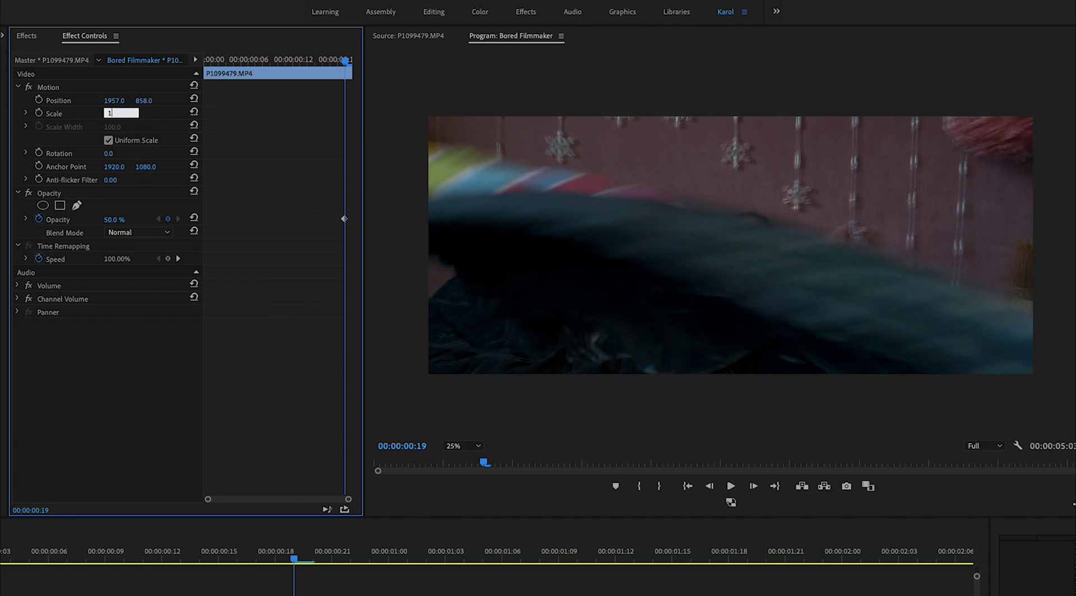
pyautogui.write('106')
pyautogui.press('Return')
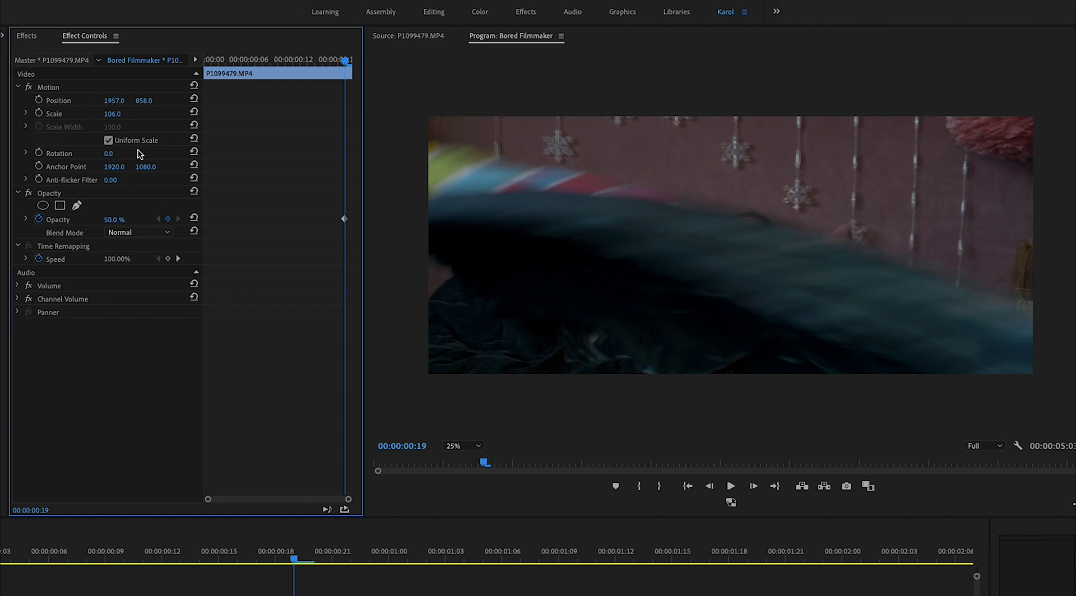
pyautogui.moveTo(114, 101); pyautogui.dragTo(121, 101)
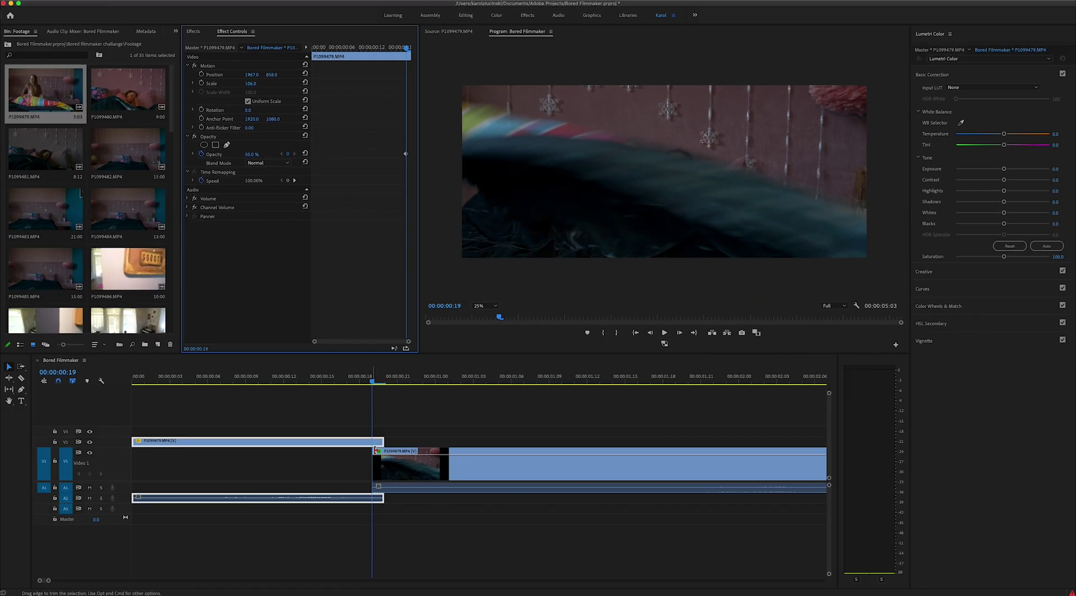
# Step: Trim the V2 part back one frame, return it to V1, delete its opacity keyframes, and play the cut
pyautogui.moveTo(377, 441); pyautogui.dragTo(353, 463)
pyautogui.click(214, 161)
pyautogui.click(203, 154)
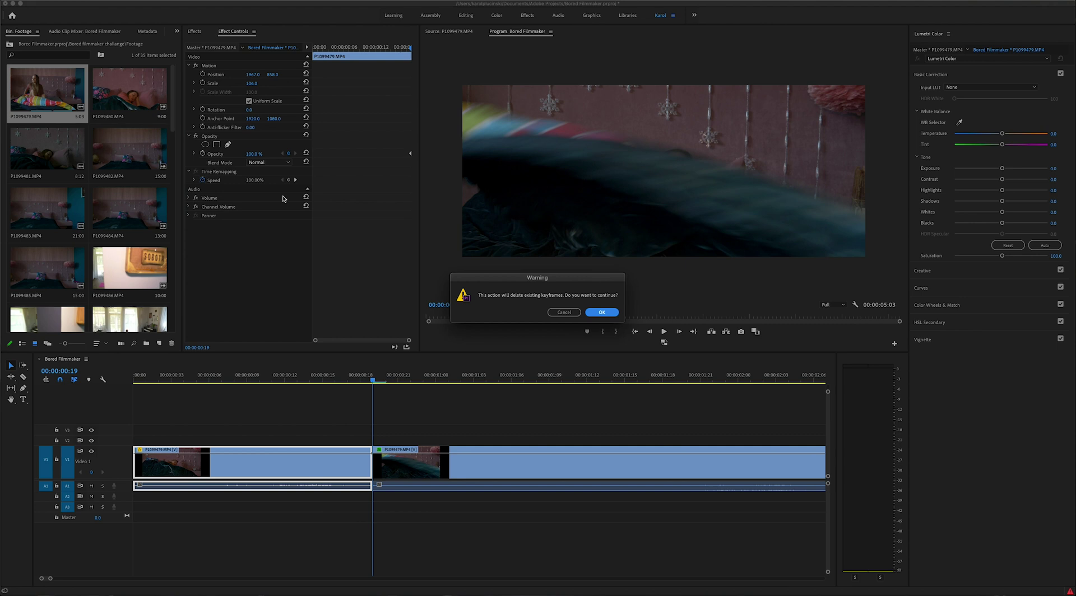
pyautogui.click(598, 315)
pyautogui.click(295, 384)
pyautogui.press('space')
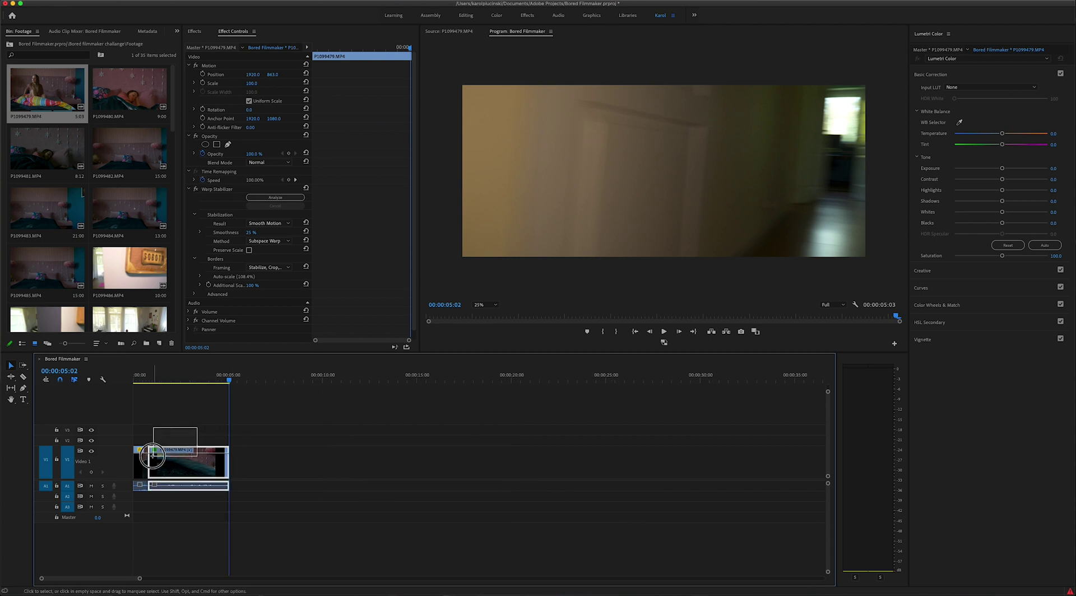
# Step: Raise the bedroom clips to V2, mark P1099485's out point, and drop it on V1 at 00:00:06:00
pyautogui.moveTo(163, 458); pyautogui.dragTo(169, 442)
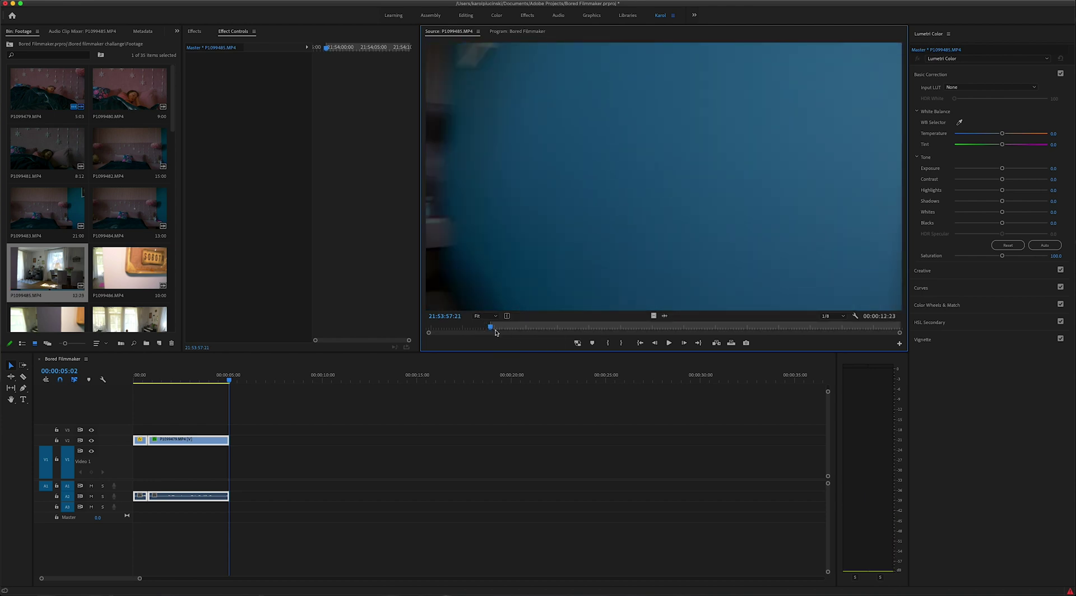
pyautogui.moveTo(491, 330); pyautogui.dragTo(800, 329)
pyautogui.press('o')
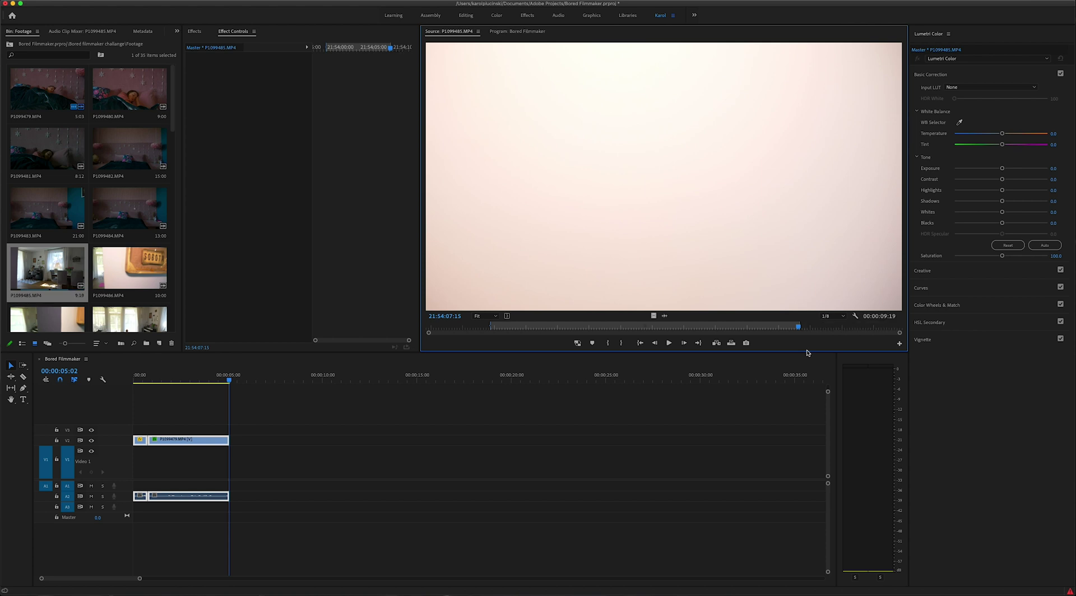
pyautogui.moveTo(650, 234); pyautogui.dragTo(227, 461)
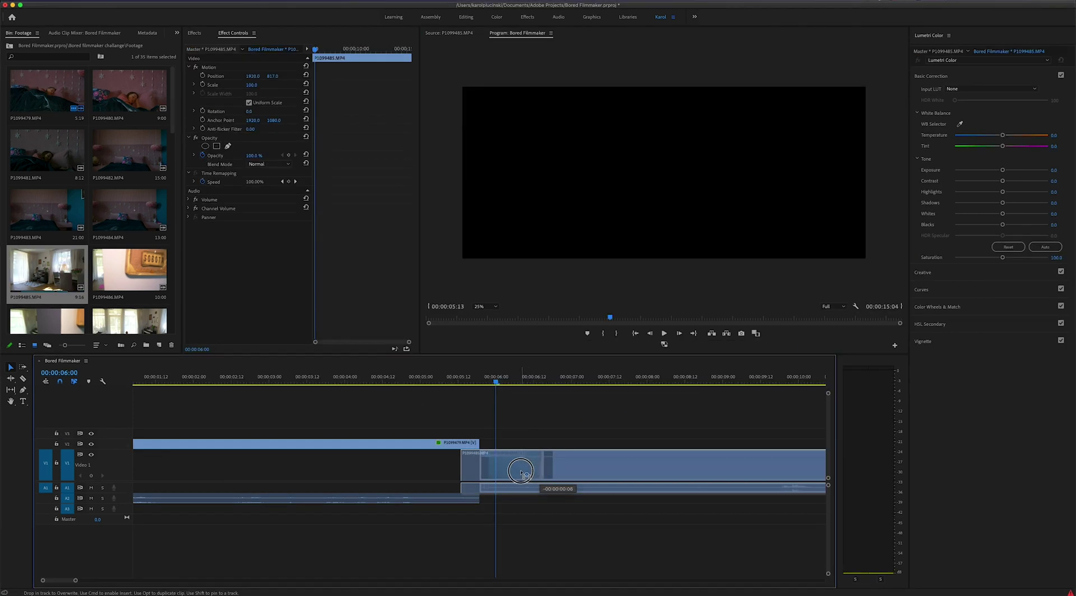
pyautogui.moveTo(520, 472); pyautogui.dragTo(479, 444)
# Step: Trim the V2 clip to the cut, slide the hallway clip slightly earlier, and raise its Position Y to 664
pyautogui.press('Left')
pyautogui.press('Left')
pyautogui.press('Left')
pyautogui.press('Left')
pyautogui.press('Left')
pyautogui.press('Left')
pyautogui.press('Left')
pyautogui.press('=')
pyautogui.moveTo(481, 381); pyautogui.dragTo(474, 381)
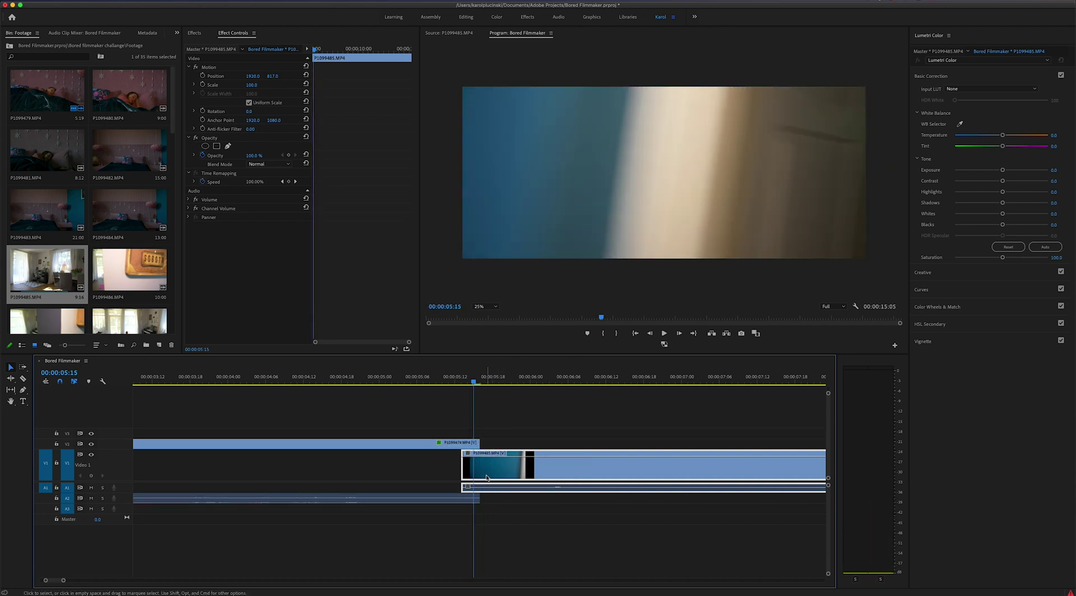
pyautogui.moveTo(496, 470); pyautogui.dragTo(490, 470)
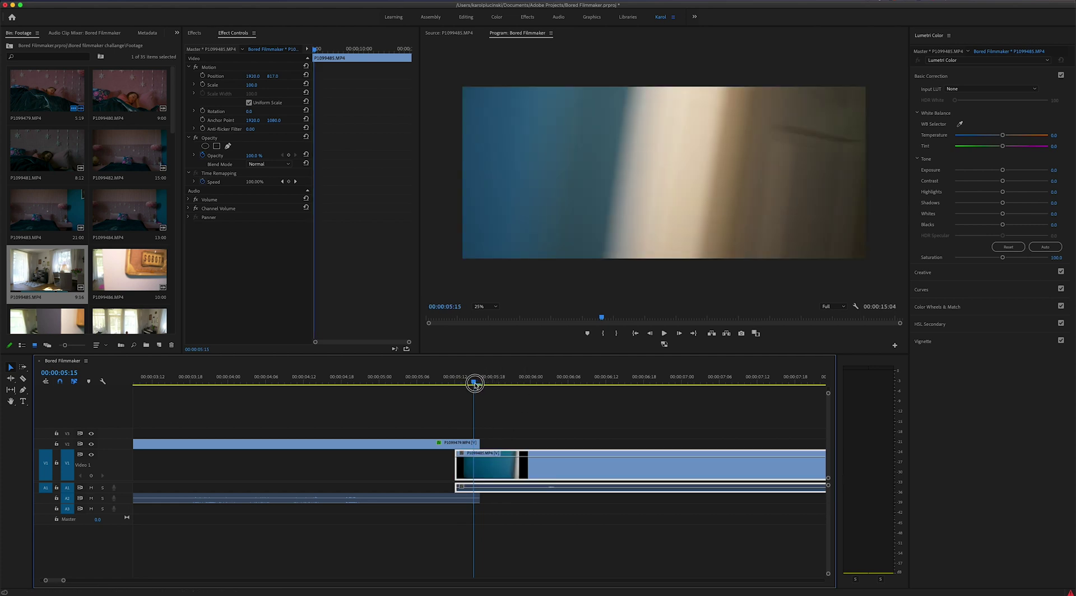
pyautogui.moveTo(475, 385); pyautogui.dragTo(473, 386)
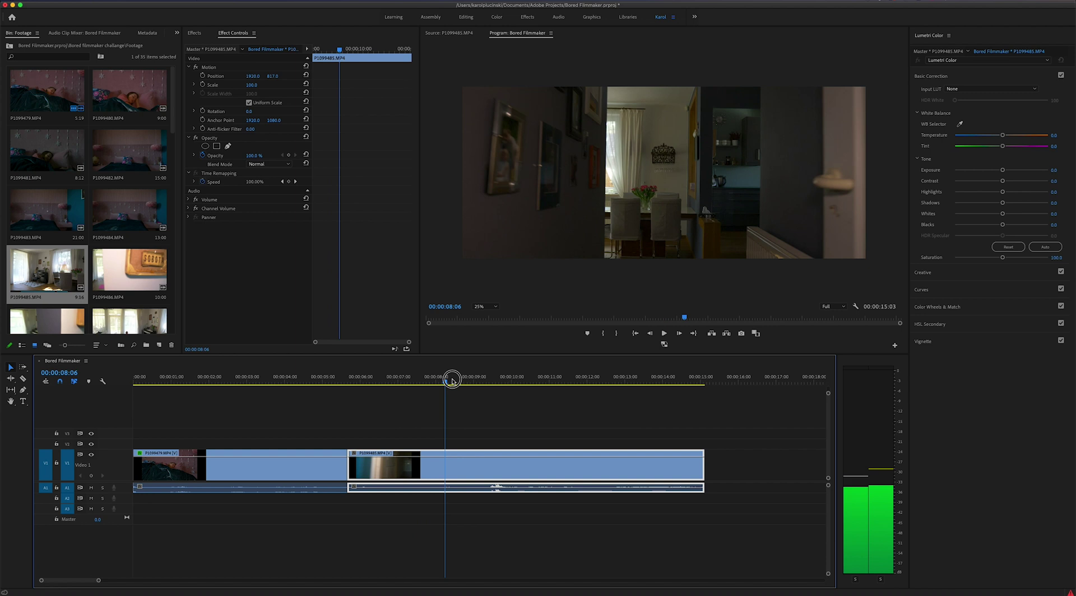
pyautogui.moveTo(449, 380); pyautogui.dragTo(577, 381)
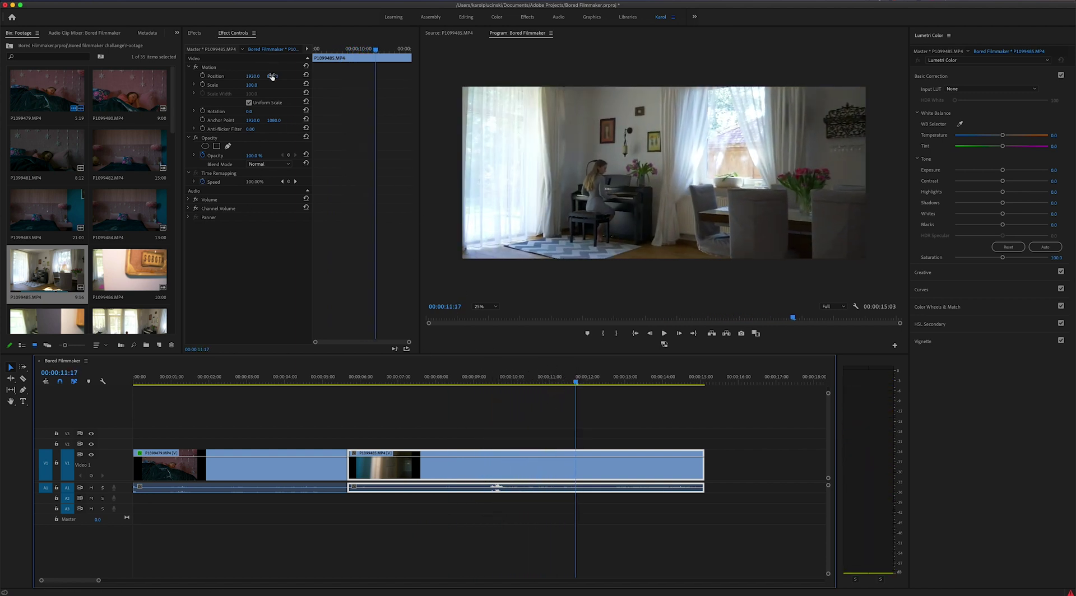
pyautogui.moveTo(272, 76); pyautogui.dragTo(219, 77)
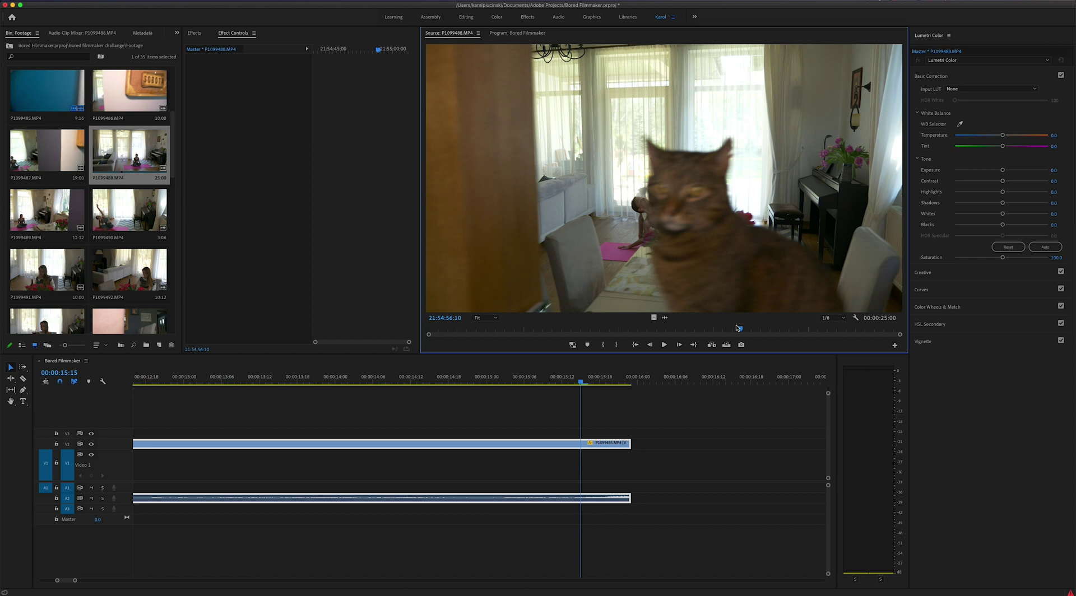
# Step: Mark P1099488's in point, add it on V1 near 00:00:15:18 under the hallway clip's end, and review the cut
pyautogui.moveTo(740, 329); pyautogui.dragTo(753, 329)
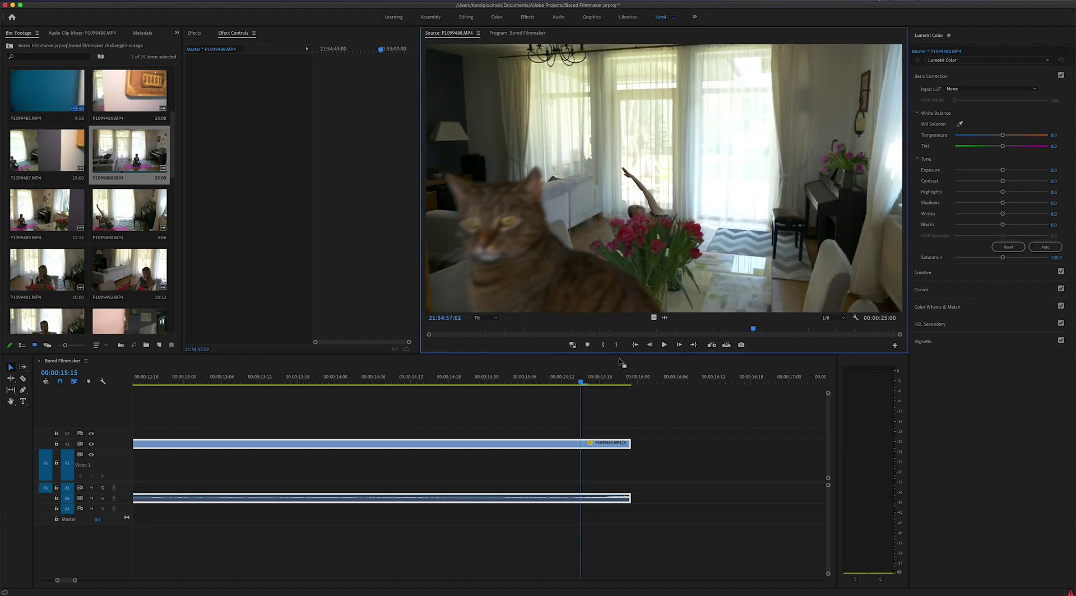
pyautogui.press('i')
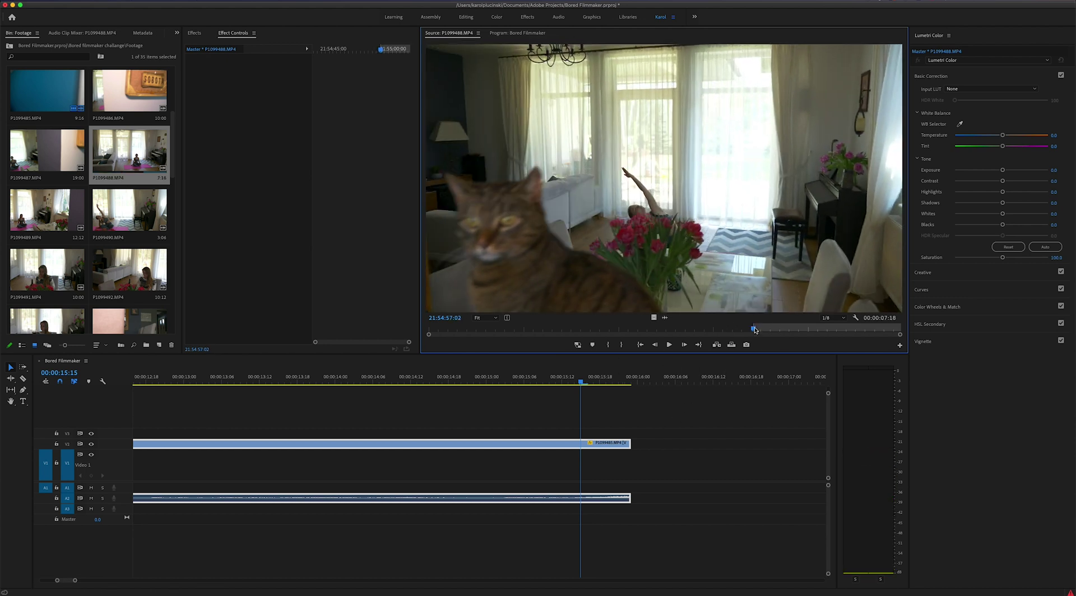
pyautogui.moveTo(754, 331); pyautogui.dragTo(594, 466)
pyautogui.click(665, 333)
pyautogui.click(577, 385)
pyautogui.moveTo(580, 385); pyautogui.dragTo(537, 385)
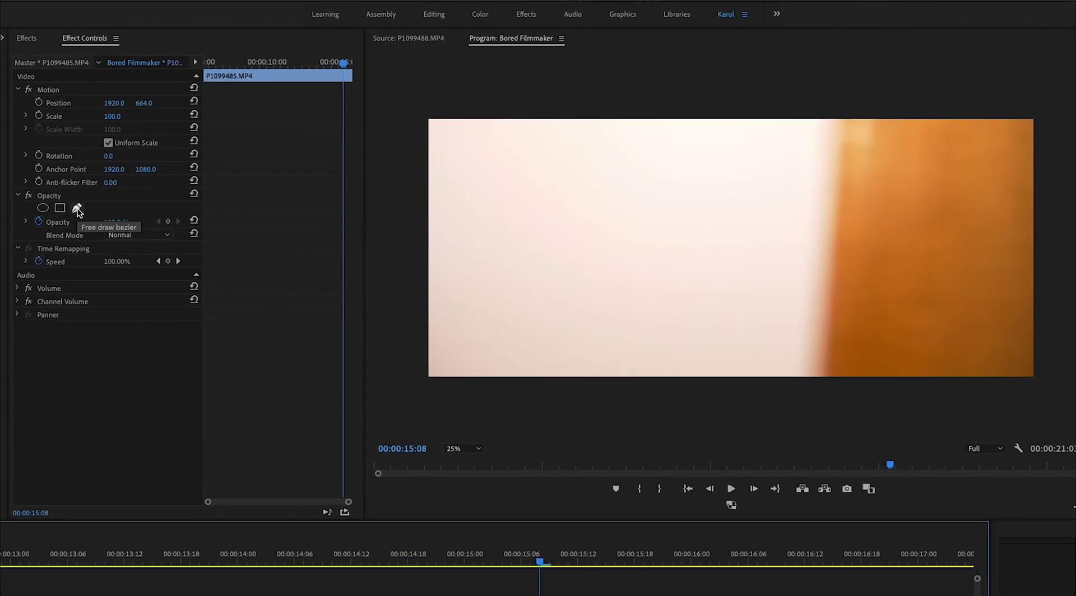
# Step: Draw an opacity mask on the P1099485 shot, enable Mask Path keyframing, and set feather to 50
pyautogui.click(77, 210)
pyautogui.click(406, 103)
pyautogui.click(1052, 405)
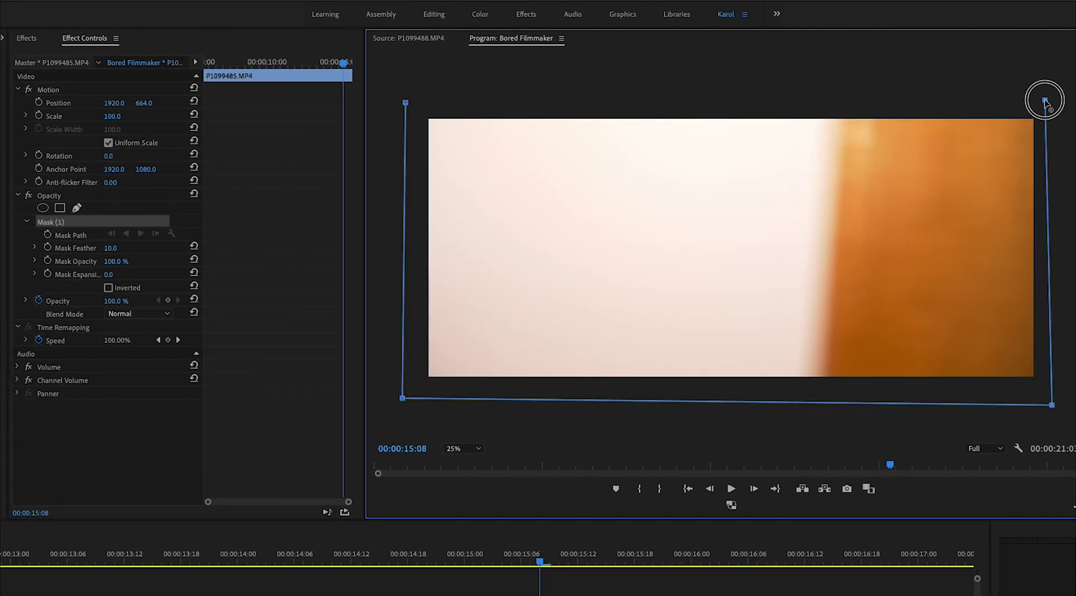
pyautogui.click(48, 234)
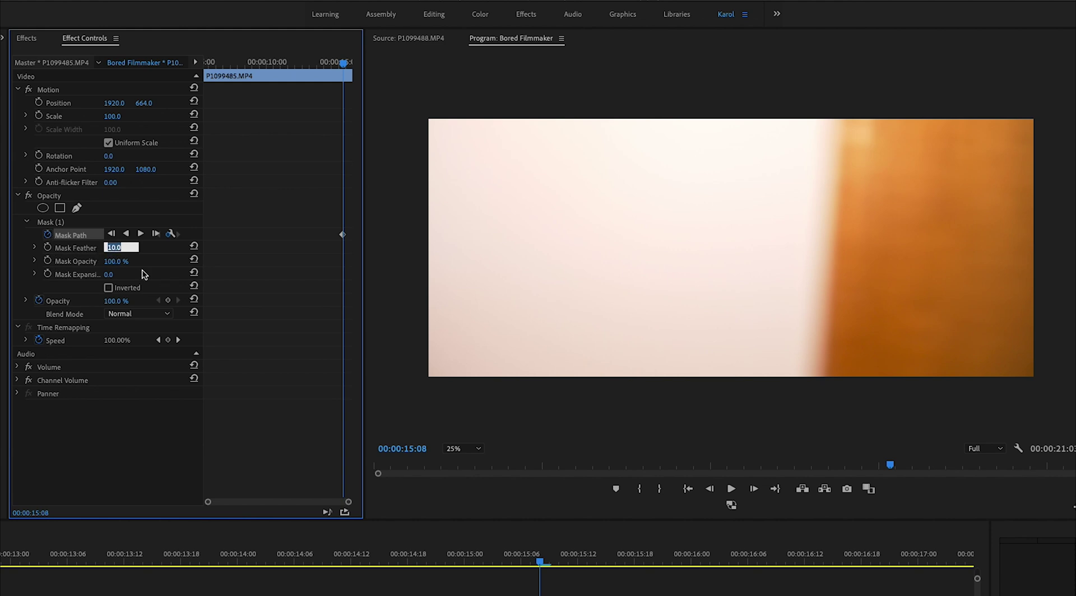
pyautogui.write('50')
pyautogui.press('Return')
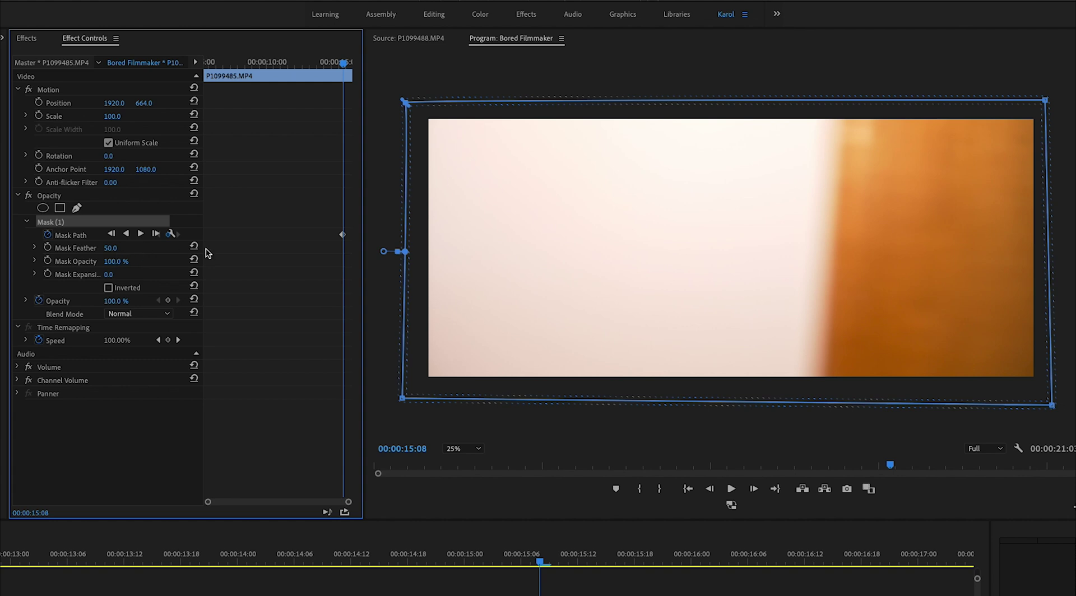
# Step: Advance frame by frame, dragging the mask's right corners progressively left to wipe the shot away
pyautogui.click(627, 362)
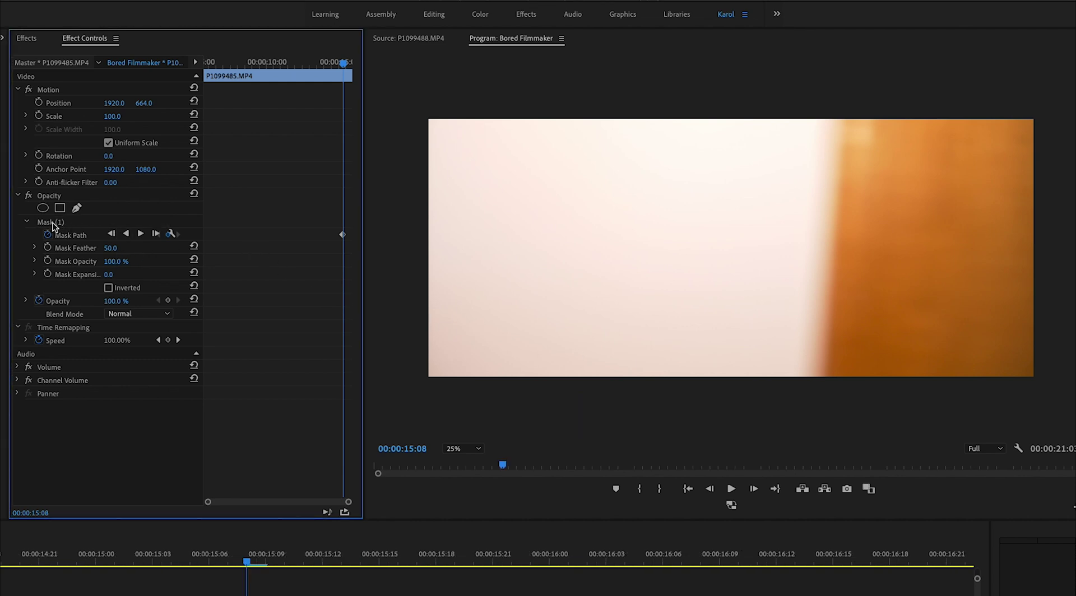
pyautogui.click(54, 226)
pyautogui.click(754, 490)
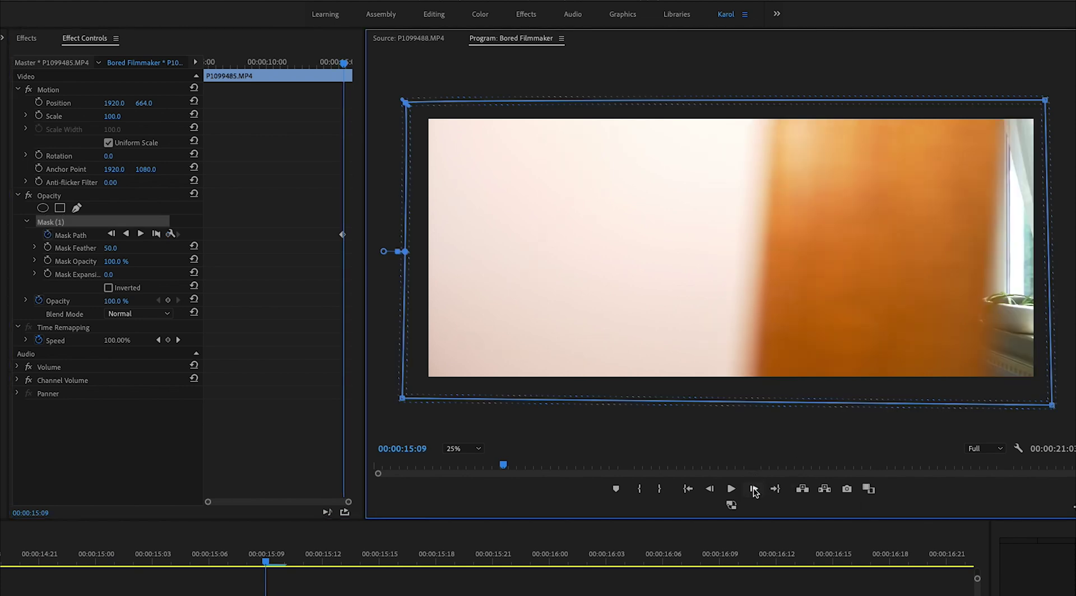
pyautogui.moveTo(1045, 406); pyautogui.dragTo(984, 397)
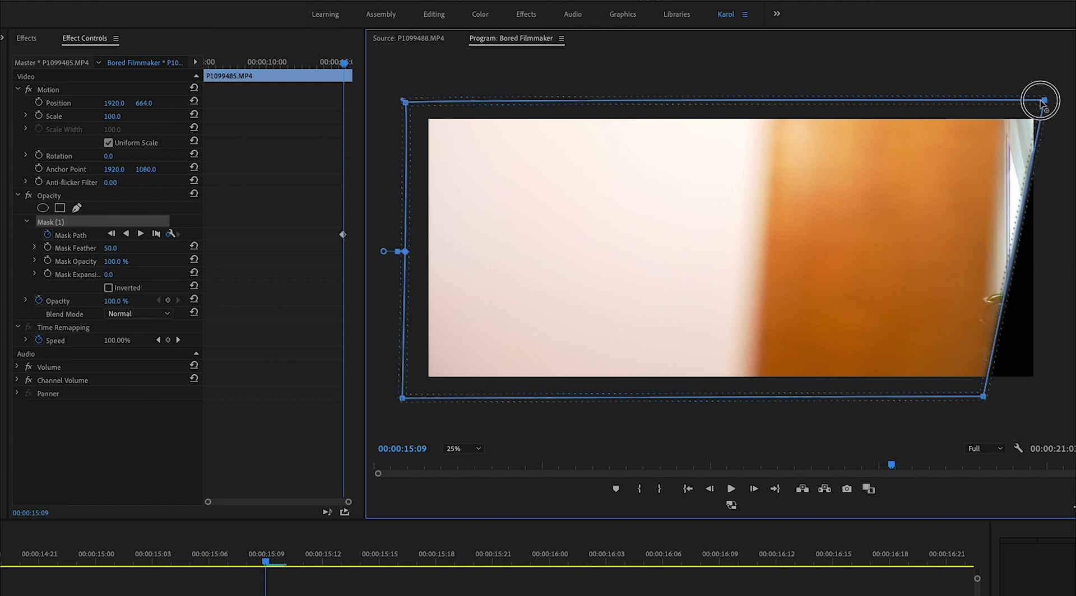
pyautogui.moveTo(1041, 103); pyautogui.dragTo(941, 99)
pyautogui.click(754, 490)
pyautogui.moveTo(982, 395); pyautogui.dragTo(926, 390)
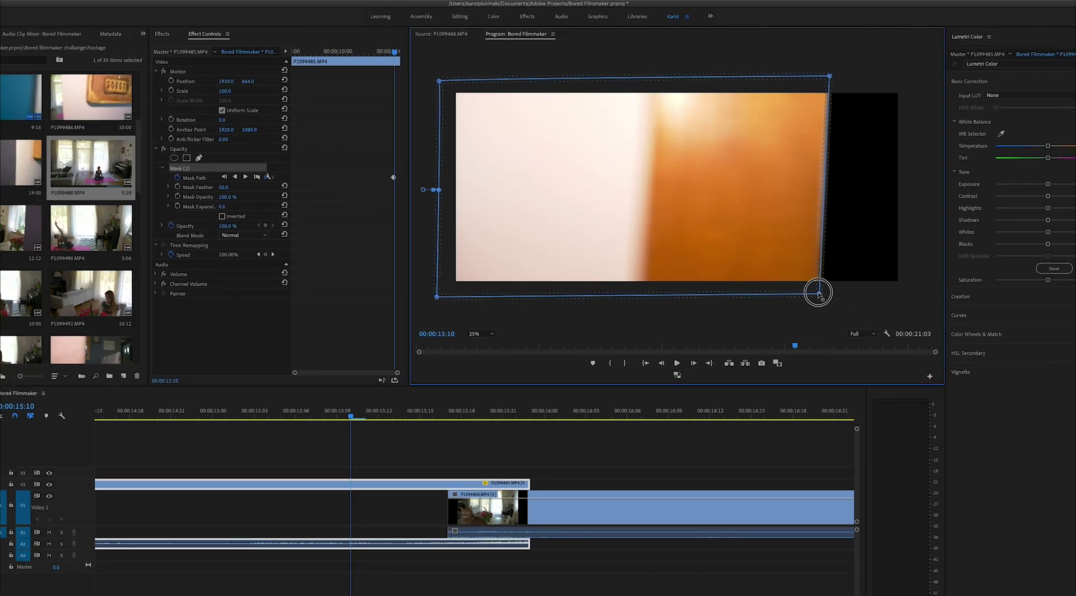
pyautogui.moveTo(830, 76); pyautogui.dragTo(685, 70)
# Step: Step through frames to check the wipe and shift the P1099488 clip later
pyautogui.press('Right')
pyautogui.press('Right')
pyautogui.press('Right')
pyautogui.press('Right')
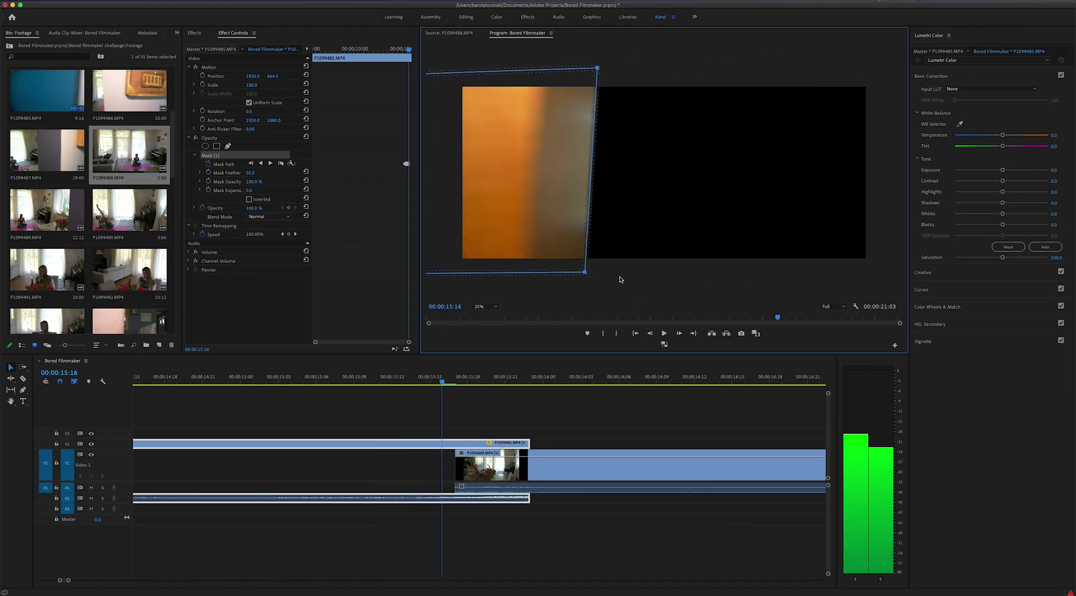
pyautogui.press('Right')
pyautogui.press('Right')
pyautogui.press('Right')
pyautogui.press('Right')
pyautogui.press('Right')
pyautogui.moveTo(490, 474); pyautogui.dragTo(385, 466)
# Step: Align the P1099488 clip's start with 15:09 and play back the transition
pyautogui.click(443, 377)
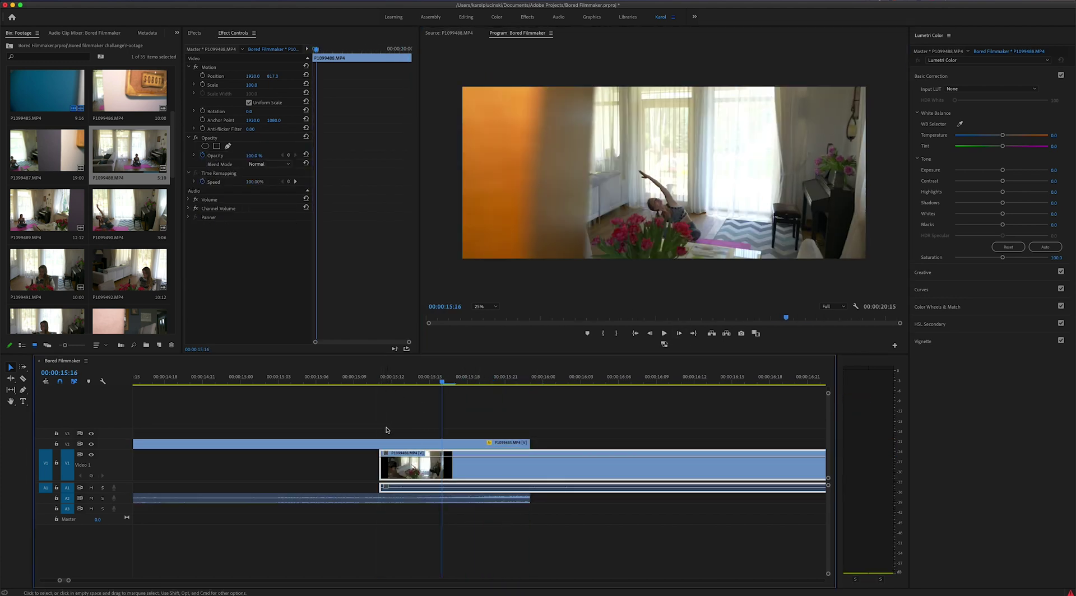
pyautogui.click(385, 381)
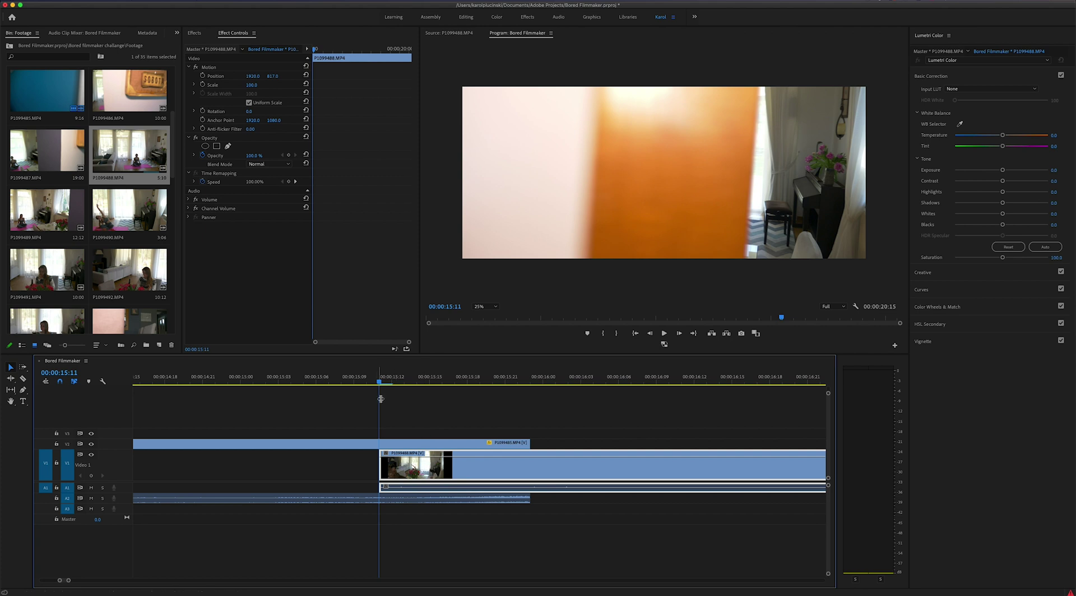
pyautogui.moveTo(370, 383); pyautogui.dragTo(354, 384)
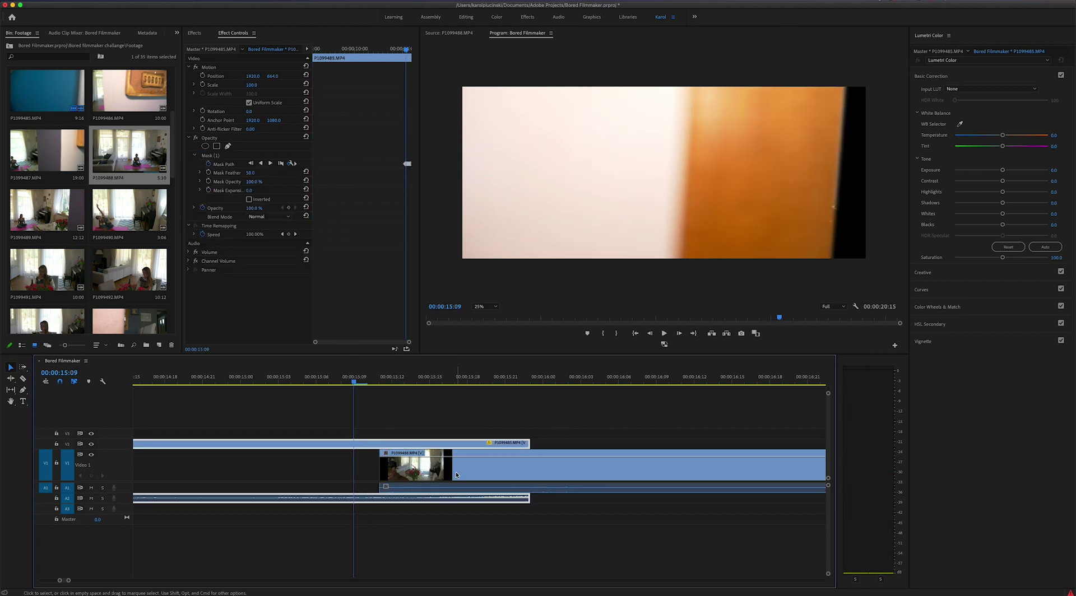
pyautogui.moveTo(456, 475); pyautogui.dragTo(430, 476)
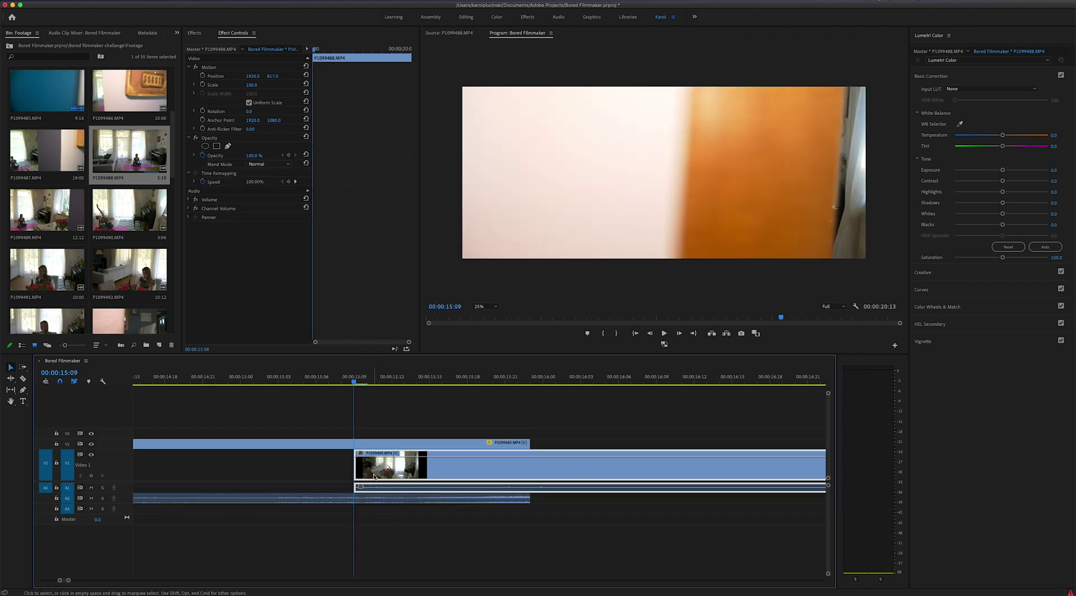
pyautogui.moveTo(353, 383); pyautogui.dragTo(329, 384)
pyautogui.press('-')
pyautogui.press('space')
# Step: Set the P1099488 room clip's Scale to 140 in Effect Controls
pyautogui.click(426, 468)
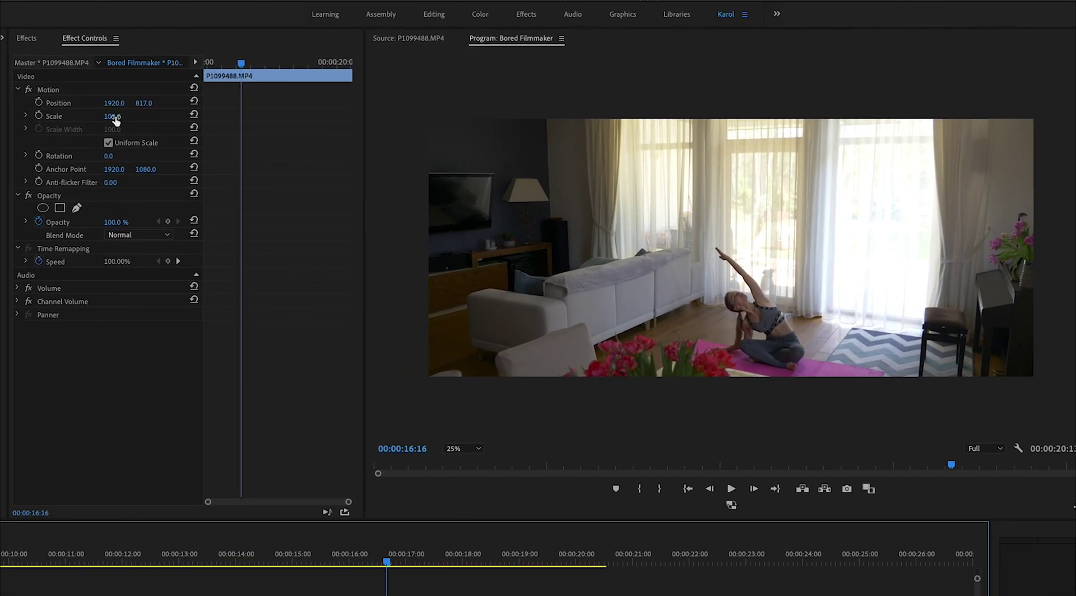
pyautogui.click(252, 85)
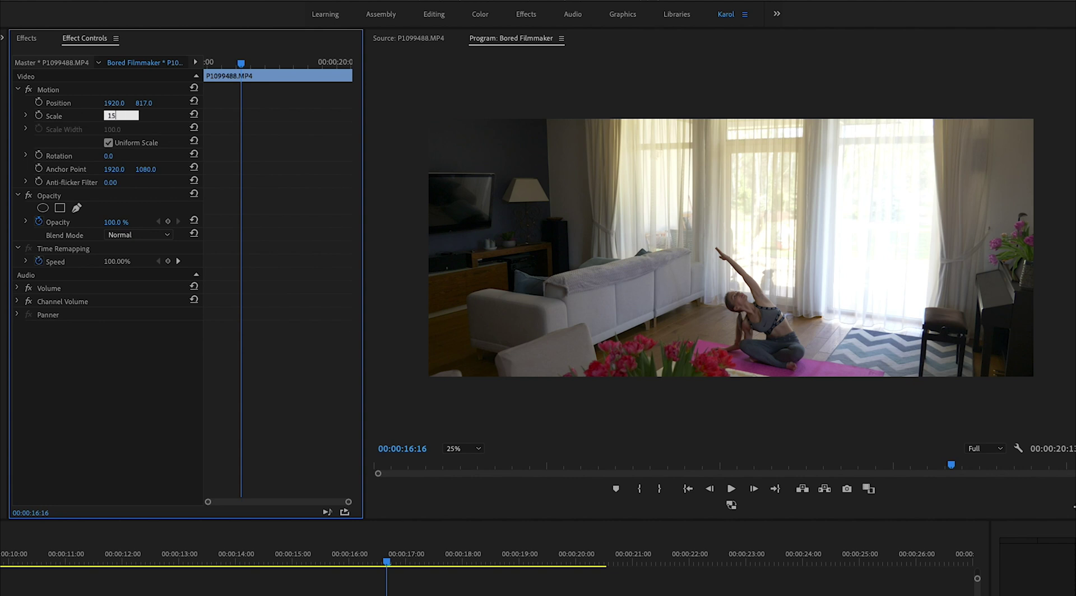
pyautogui.write('140')
pyautogui.press('Return')
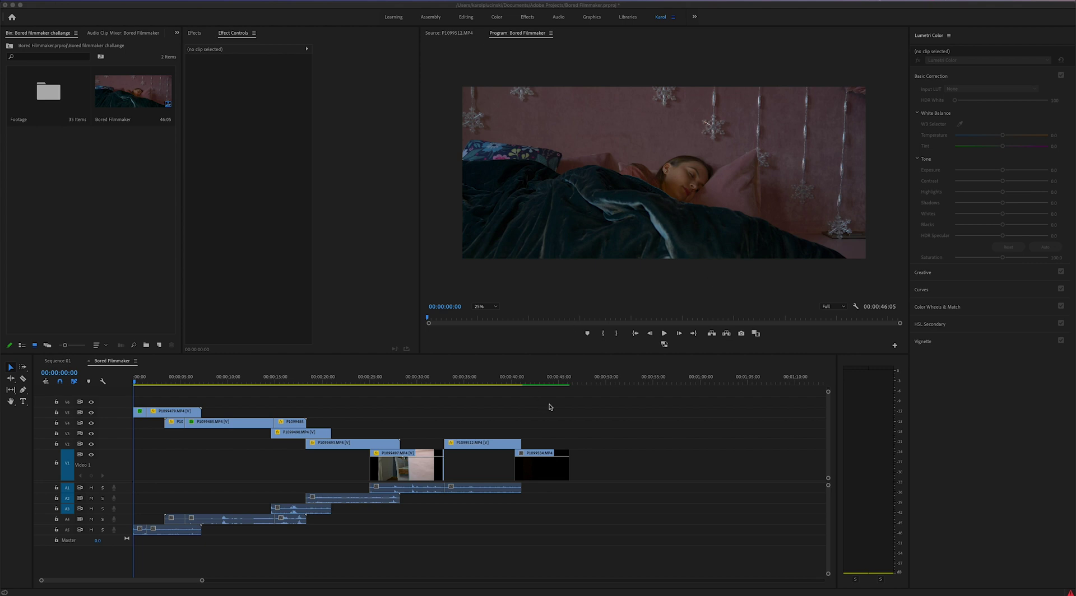
# Step: Marquee-select all the clips in the edit and choose Nest from the right-click menu
pyautogui.moveTo(556, 398); pyautogui.dragTo(146, 471)
pyautogui.moveTo(550, 399); pyautogui.dragTo(123, 477)
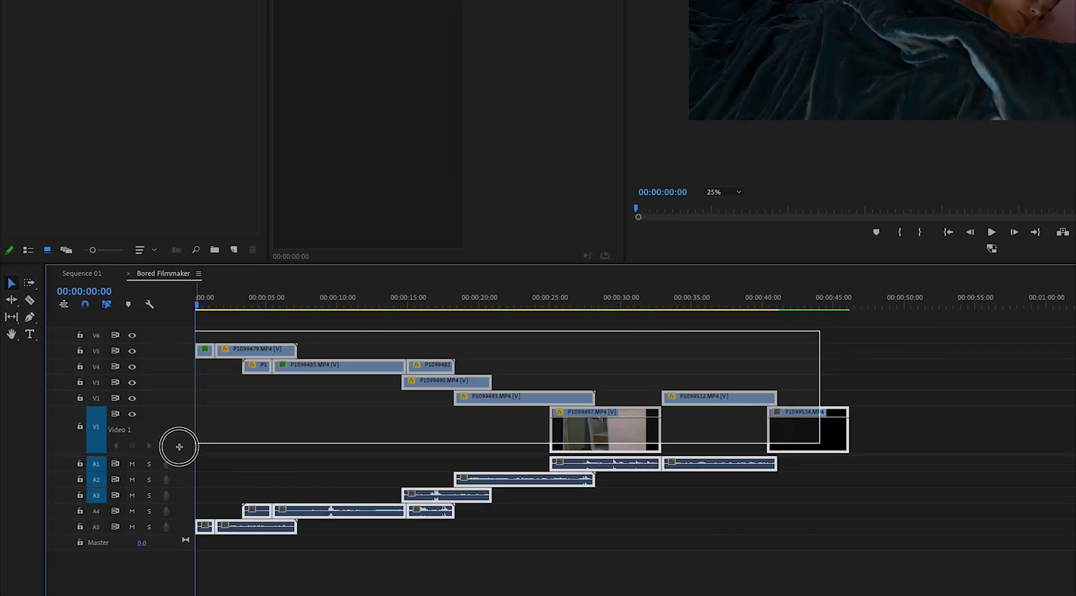
pyautogui.moveTo(180, 446); pyautogui.dragTo(199, 448)
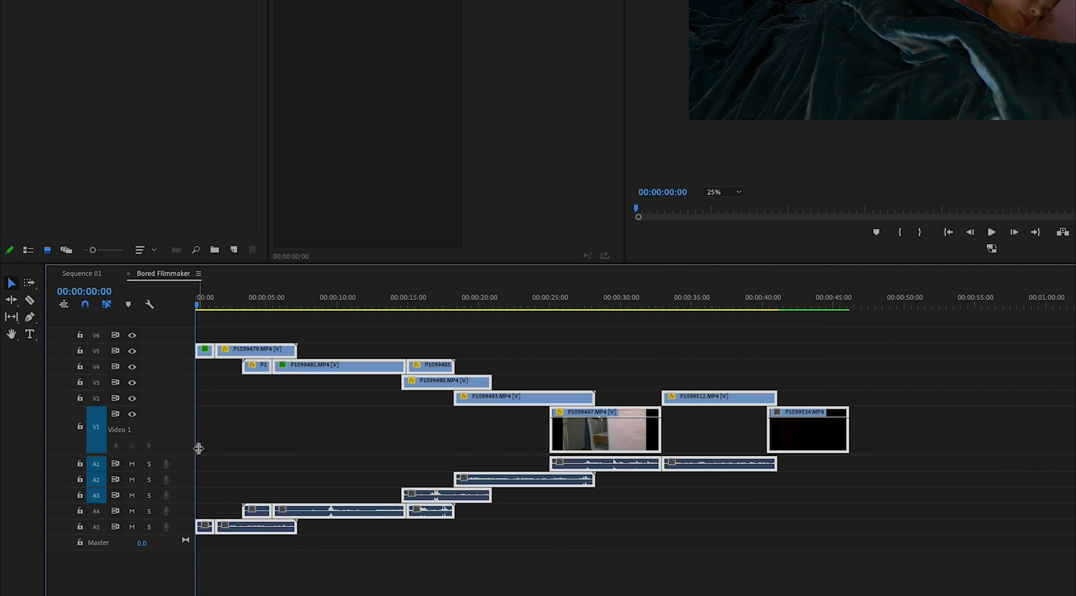
pyautogui.rightClick(607, 439)
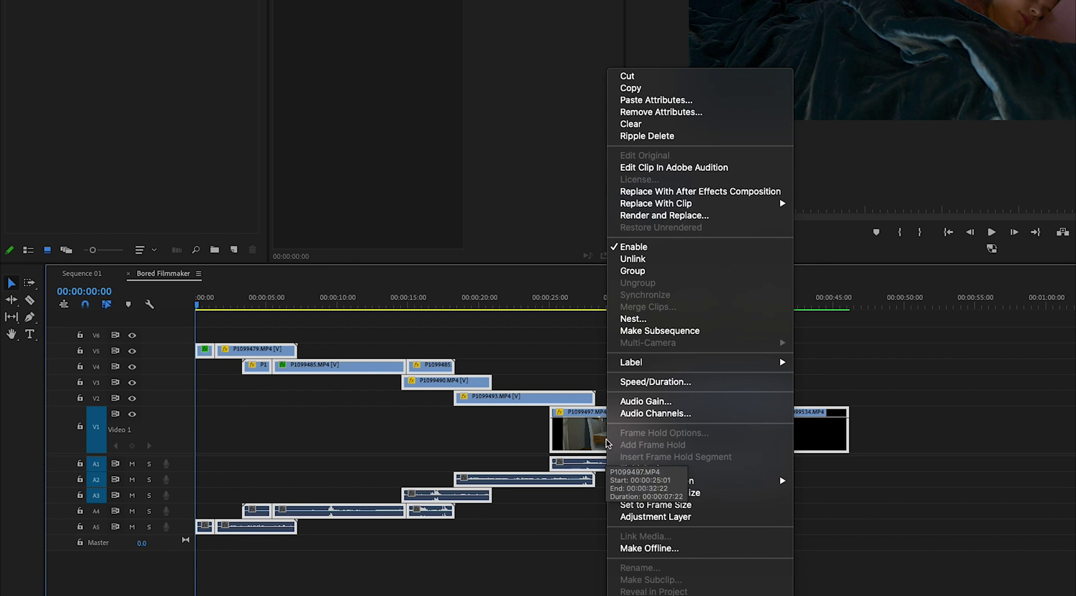
pyautogui.click(705, 320)
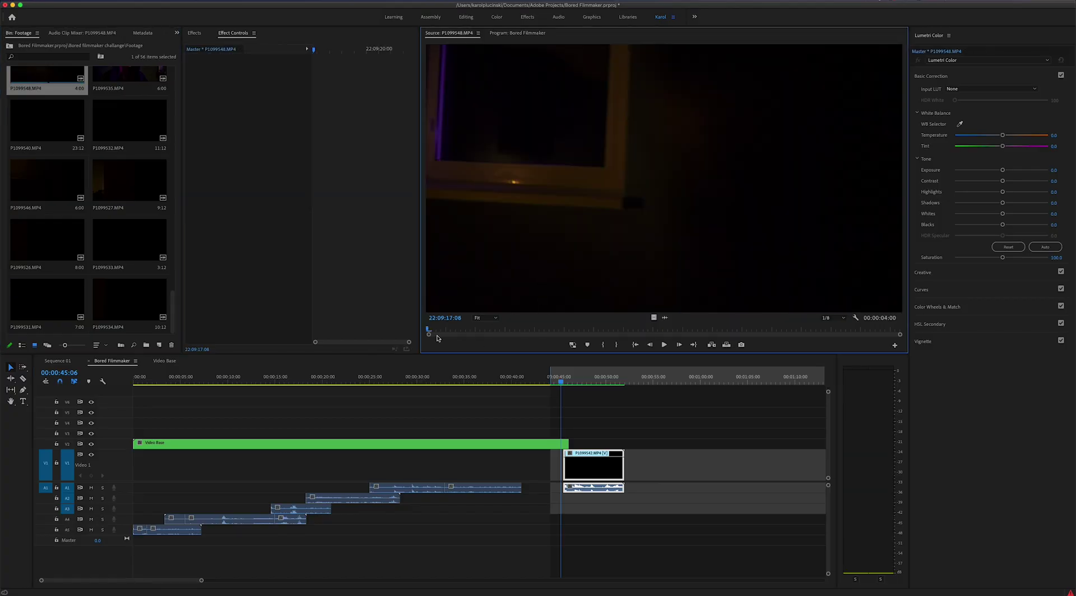
# Step: Preview the P1099548 source clip, return it to its start, and select both P1099542 clips
pyautogui.press('space')
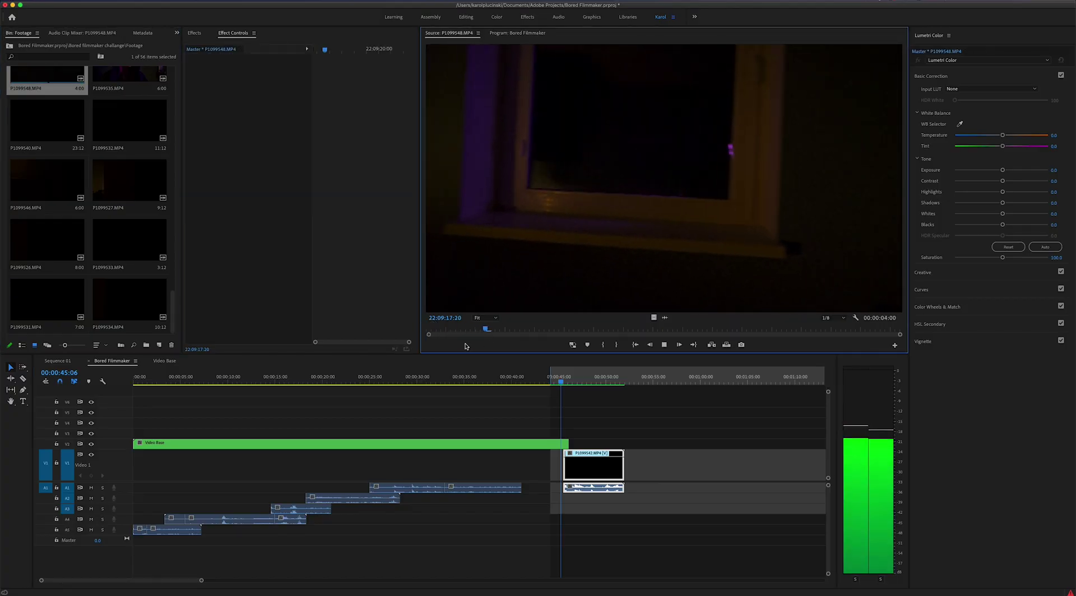
pyautogui.press('space')
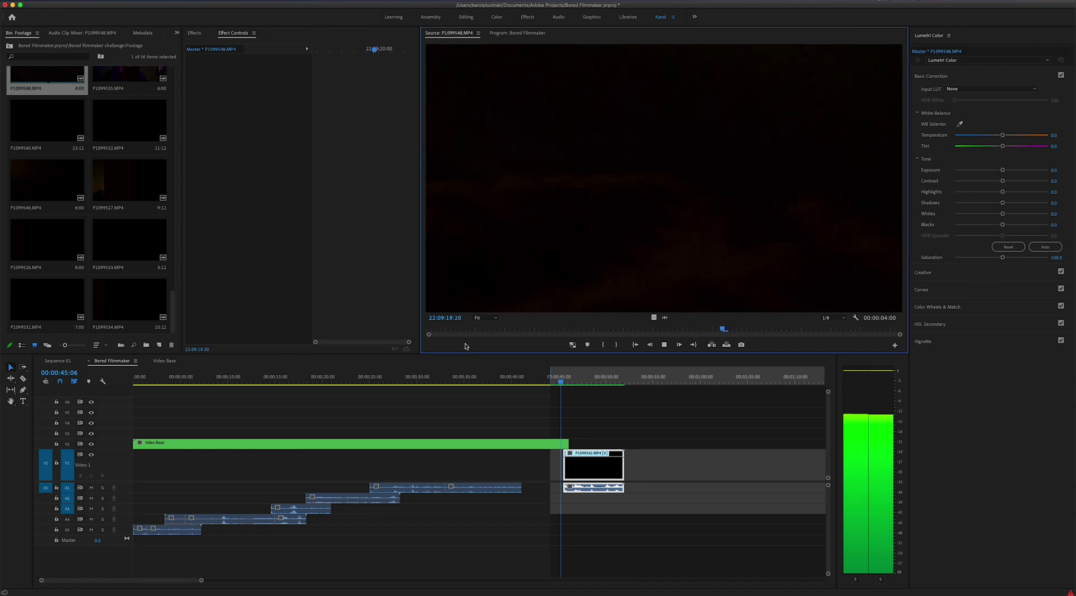
pyautogui.click(471, 330)
pyautogui.moveTo(471, 330); pyautogui.dragTo(416, 332)
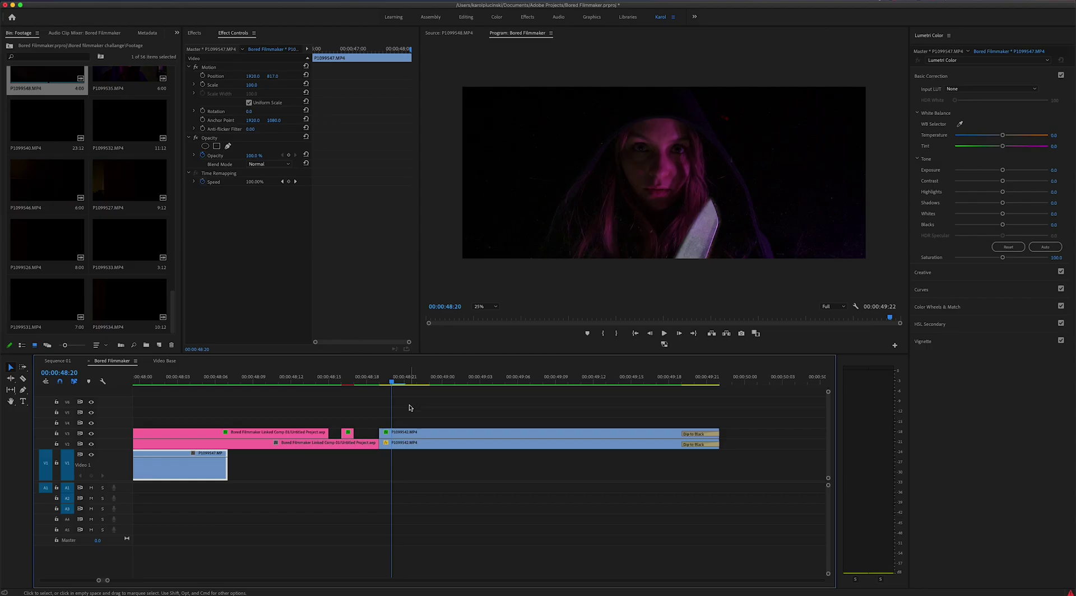
pyautogui.moveTo(404, 415); pyautogui.dragTo(420, 447)
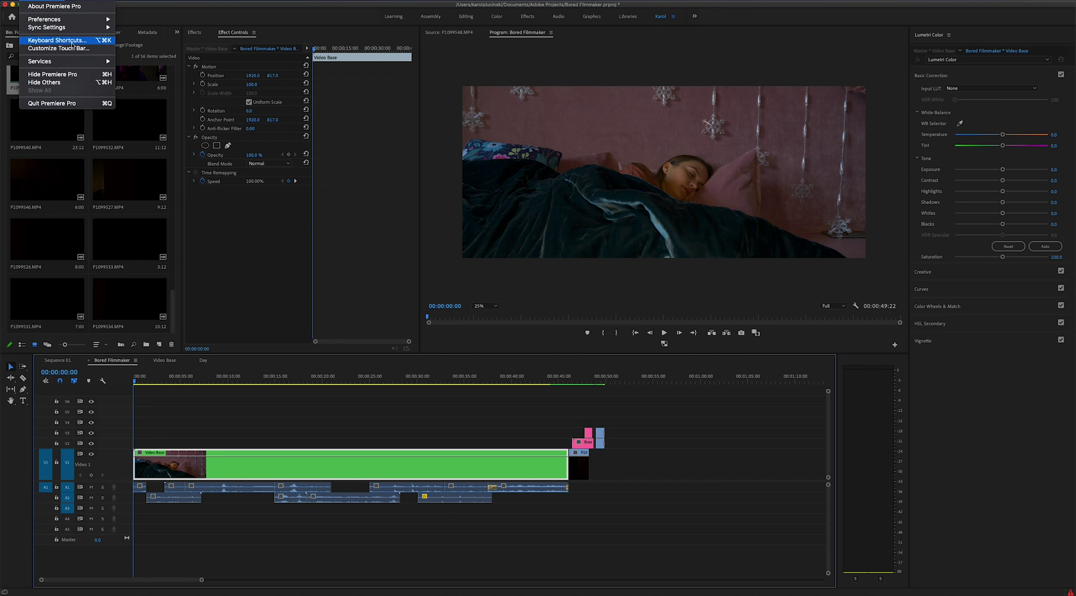
# Step: Check which command the Return key triggers in Keyboard Shortcuts, then play the edit from the start
pyautogui.click(71, 41)
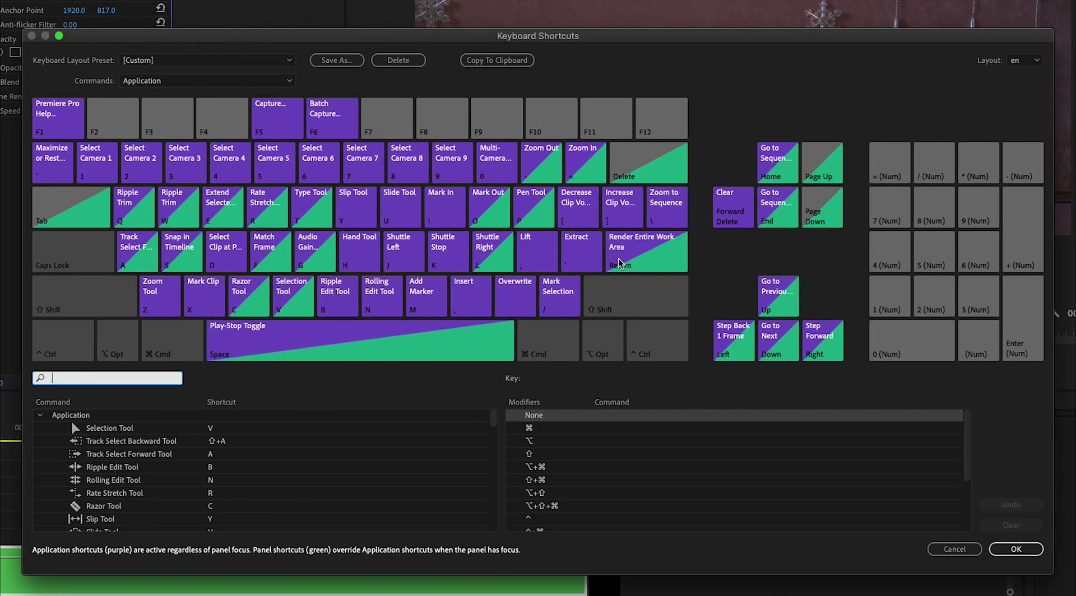
pyautogui.click(653, 259)
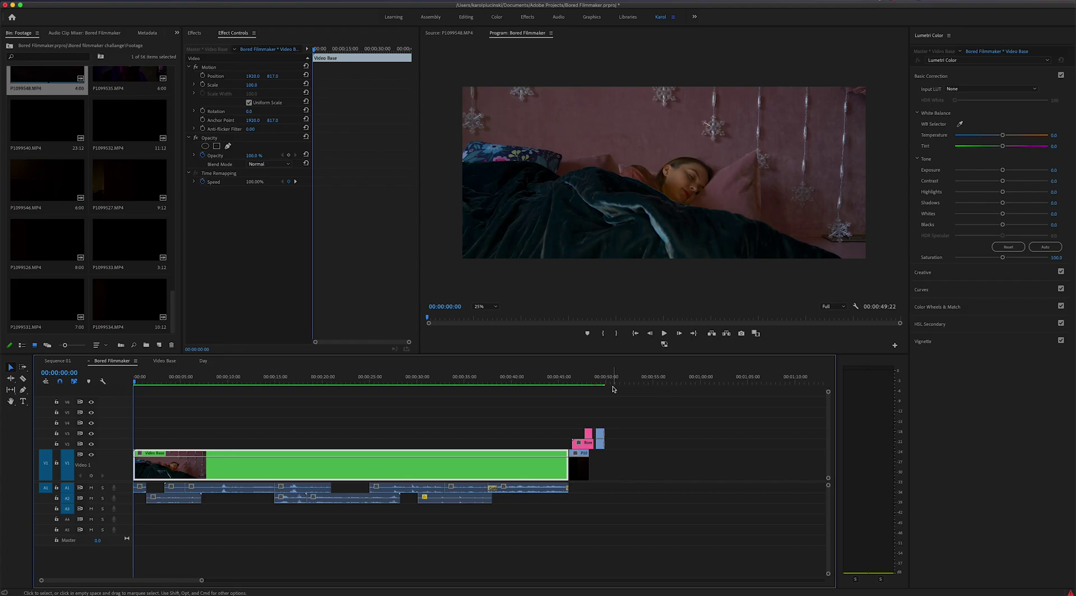
pyautogui.press('space')
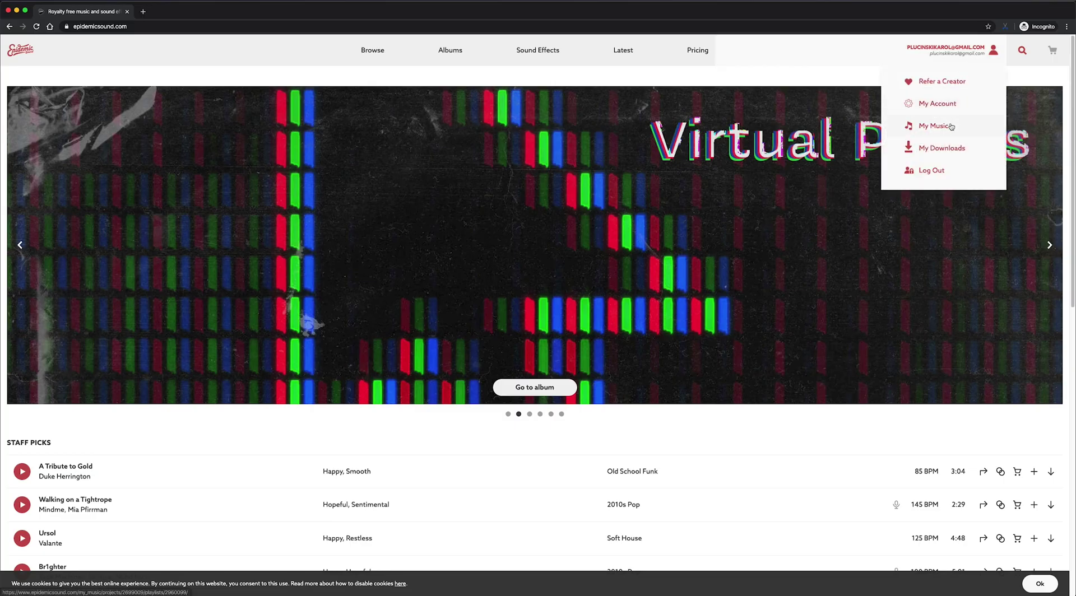
# Step: Go to My Music in Epidemic Sound and expand the Movie project's playlists
pyautogui.click(951, 126)
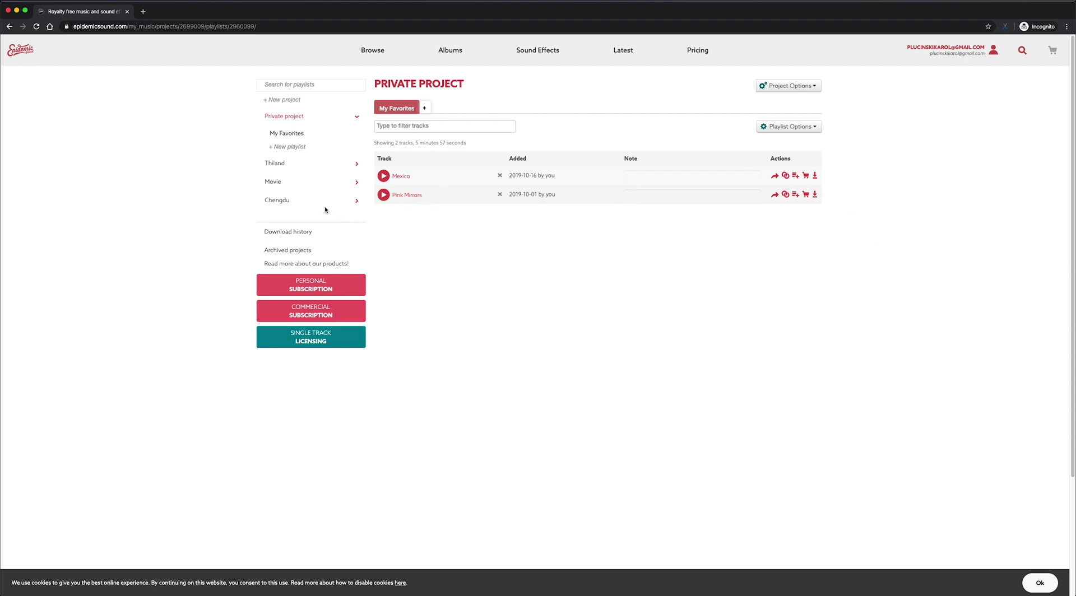
pyautogui.click(290, 188)
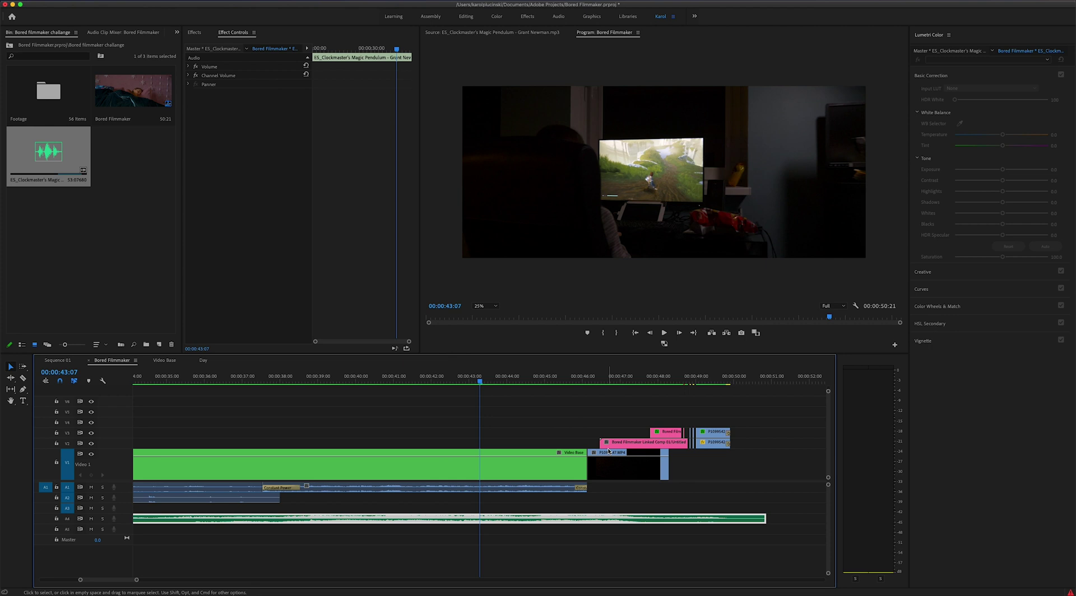
# Step: Play the Bored Filmmaker timeline from 00:00:43:07 to hear the music under the ending
pyautogui.press('space')
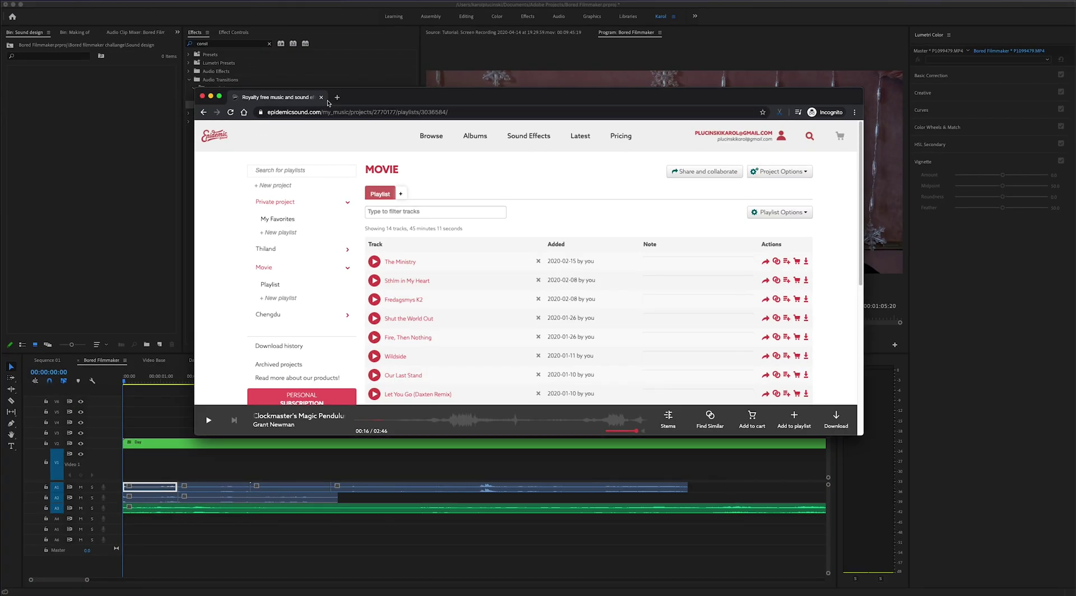
# Step: Search Freesound for 'woosh' and download the woosh_02.wav file
pyautogui.click(337, 97)
pyautogui.write('free')
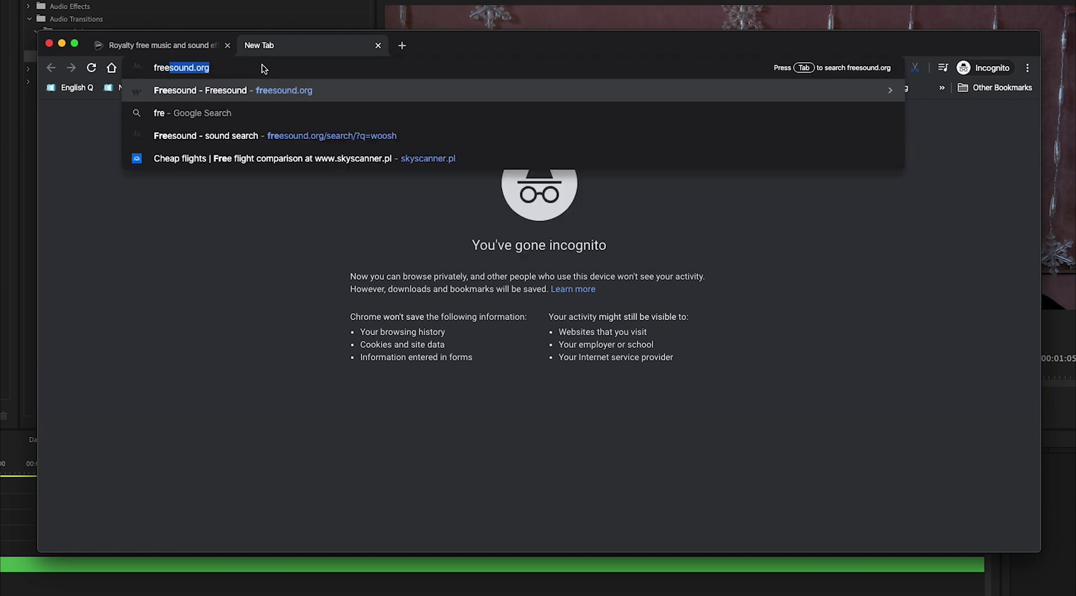
pyautogui.write('sound.org')
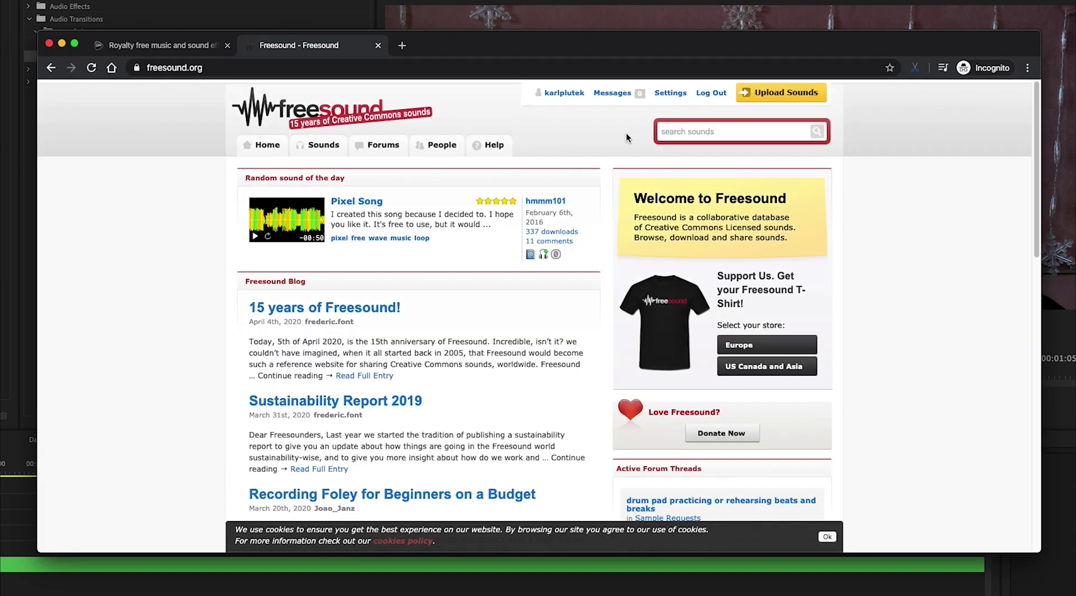
pyautogui.click(738, 127)
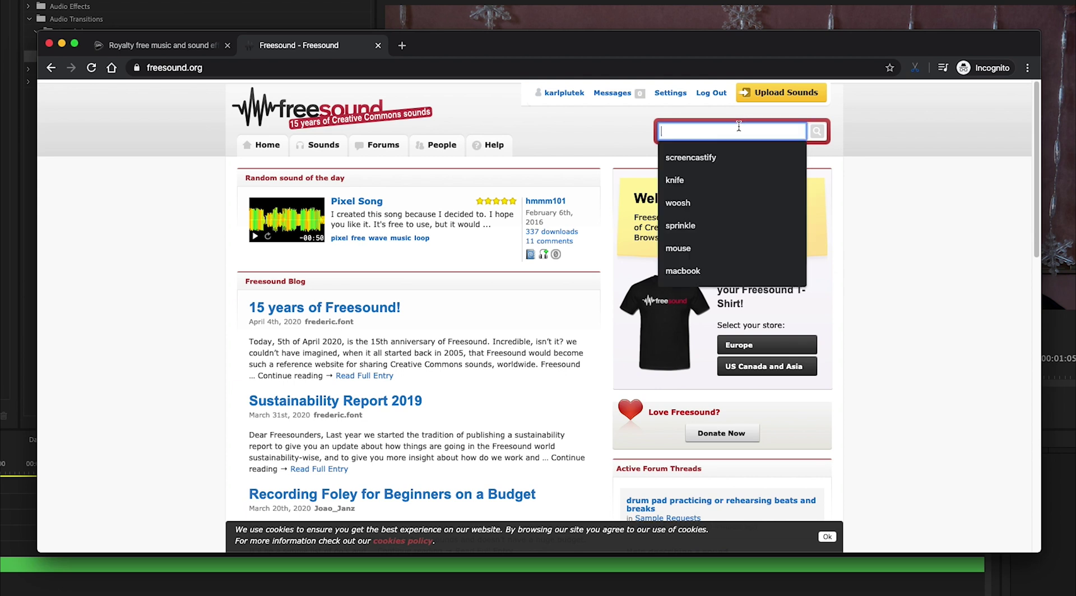
pyautogui.write('woosh')
pyautogui.press('Return')
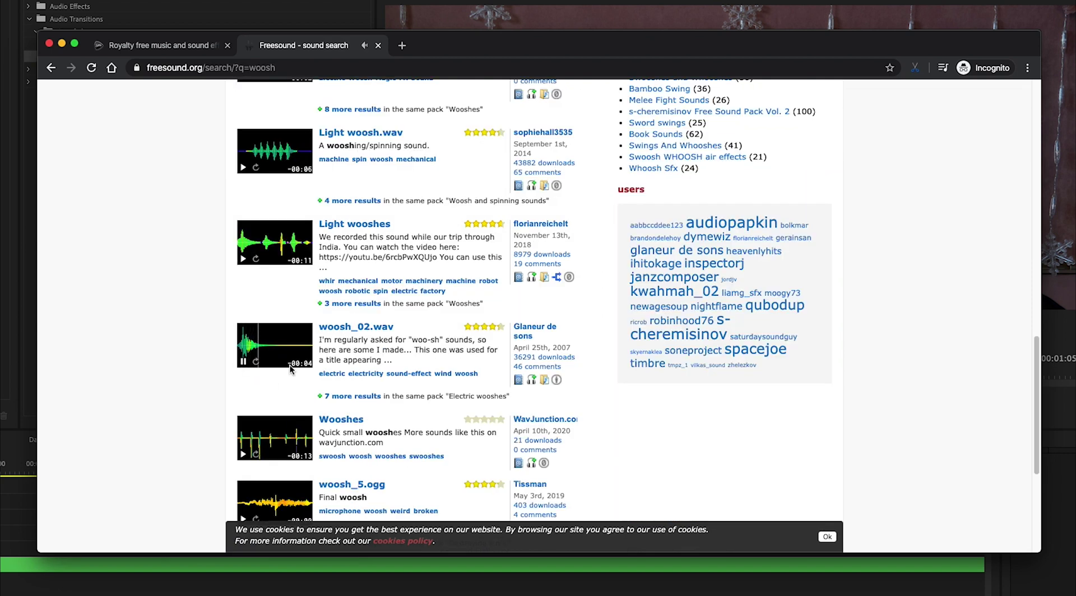
pyautogui.click(394, 332)
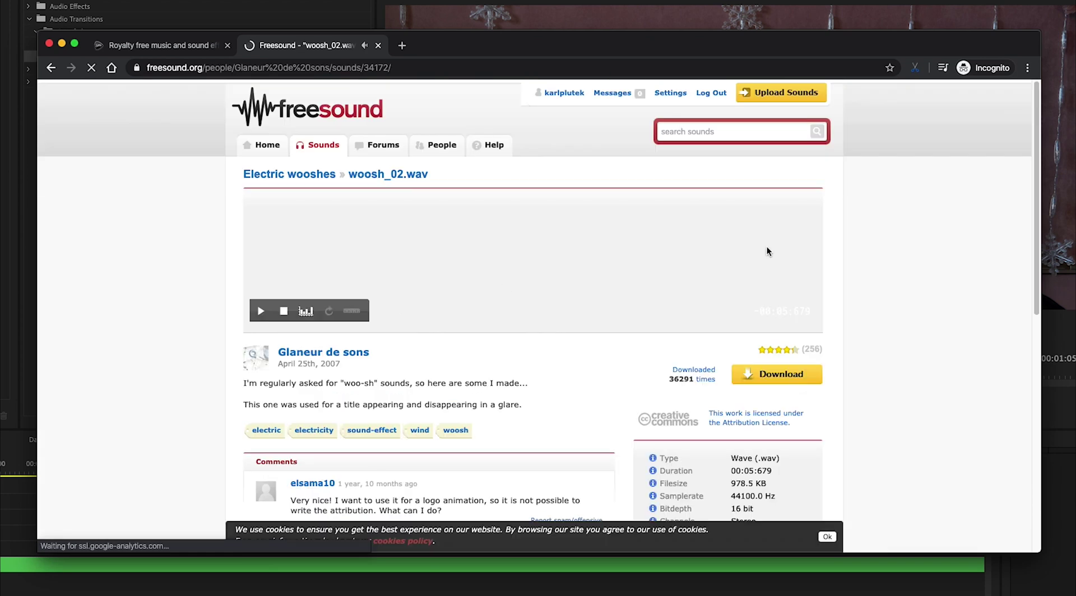
pyautogui.click(784, 377)
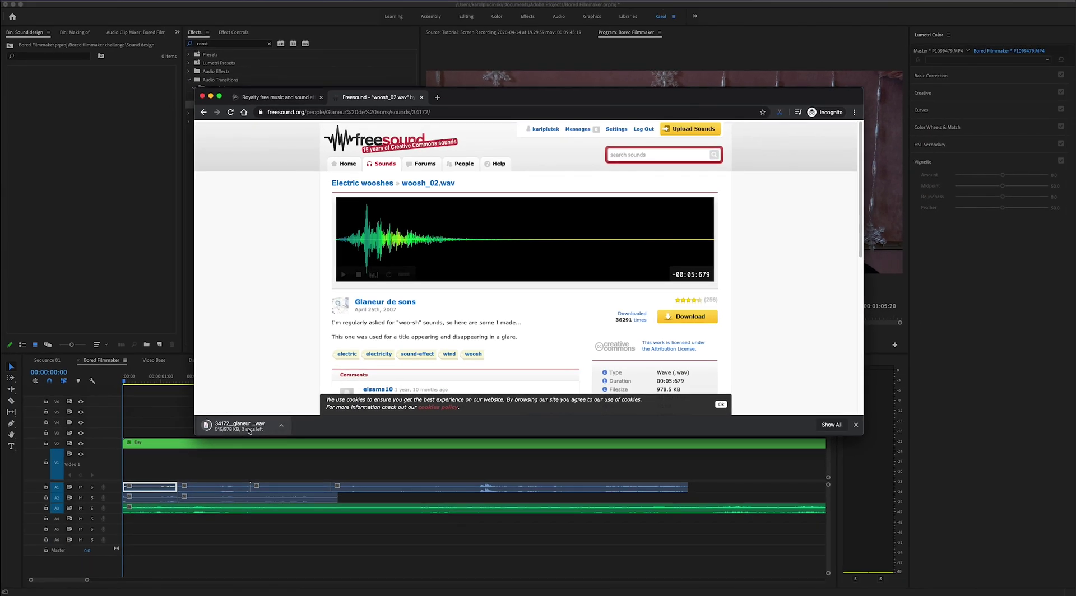
# Step: Import the downloaded whoosh into the Sound design bin and scrub the sequence to about 6 seconds
pyautogui.moveTo(100, 215); pyautogui.dragTo(100, 215)
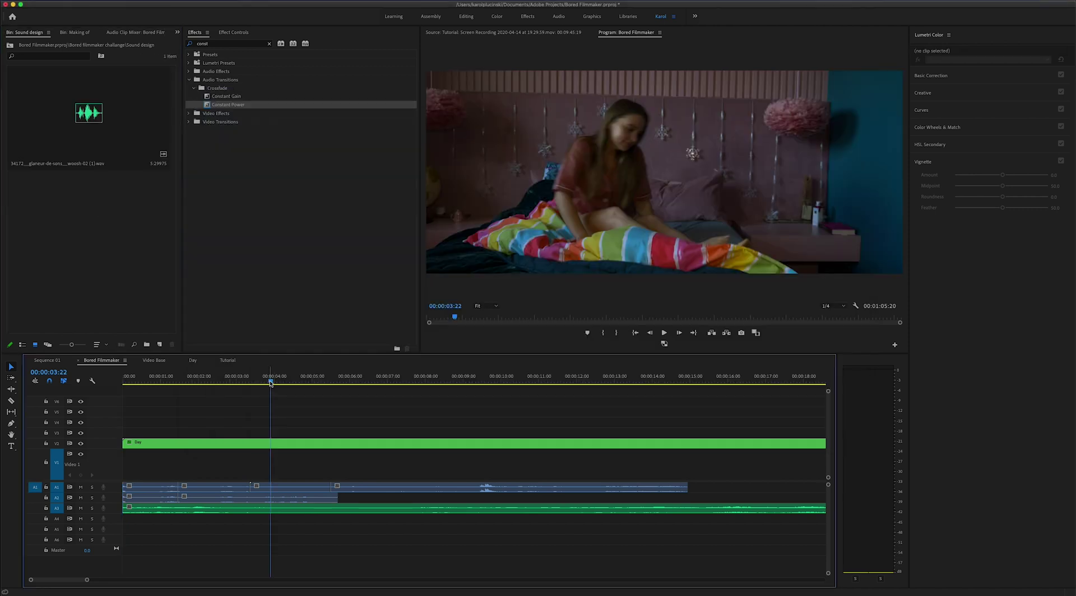
pyautogui.moveTo(270, 383); pyautogui.dragTo(339, 384)
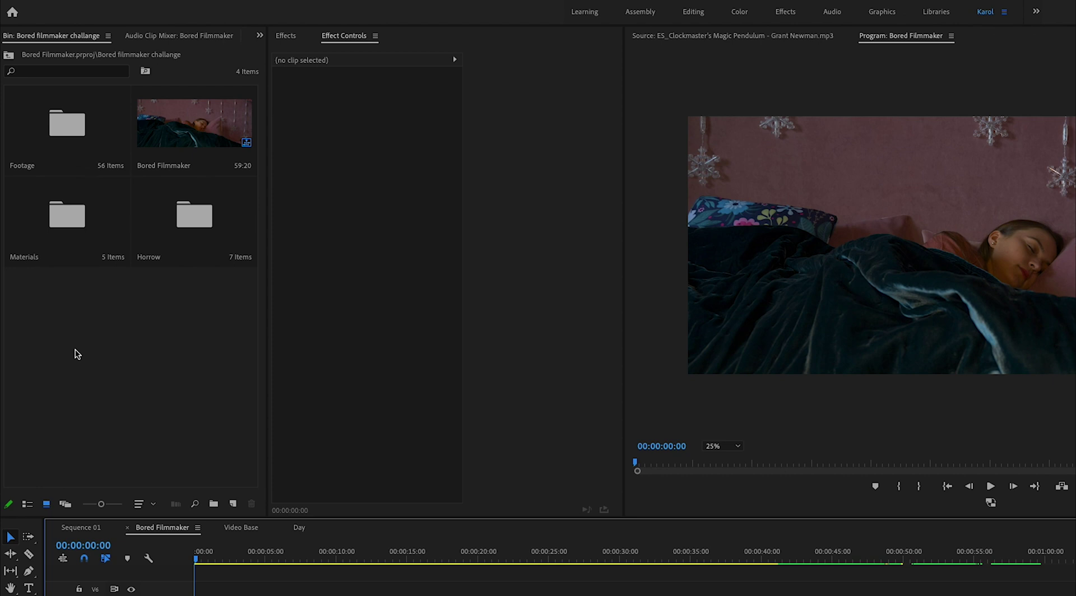
# Step: Create a default adjustment layer and place it on V5 from 0:00 to about 00:00:45:08
pyautogui.rightClick(75, 349)
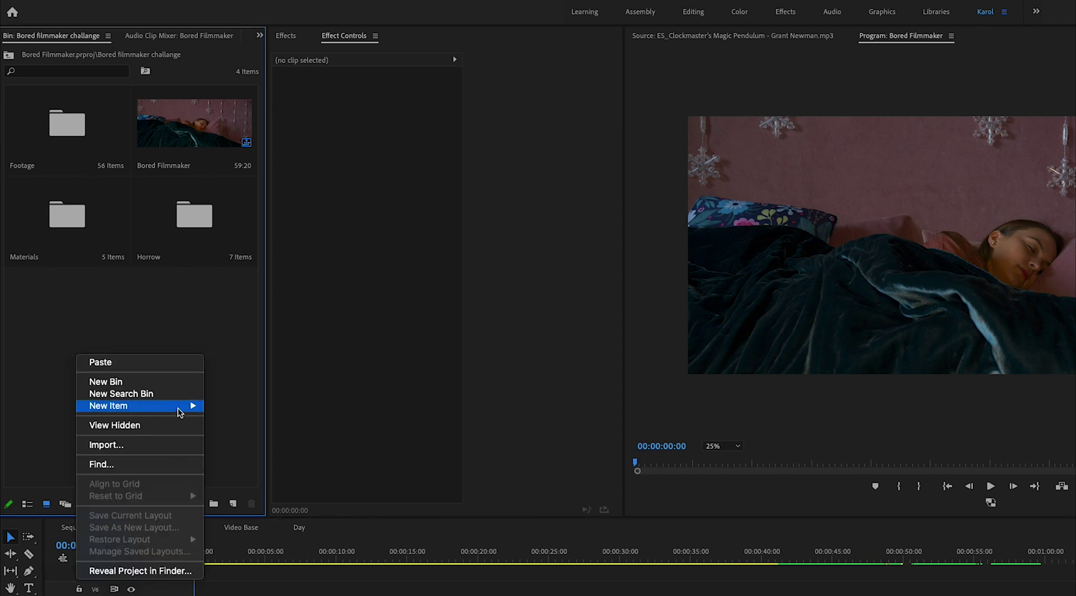
pyautogui.moveTo(192, 410)
pyautogui.click(269, 443)
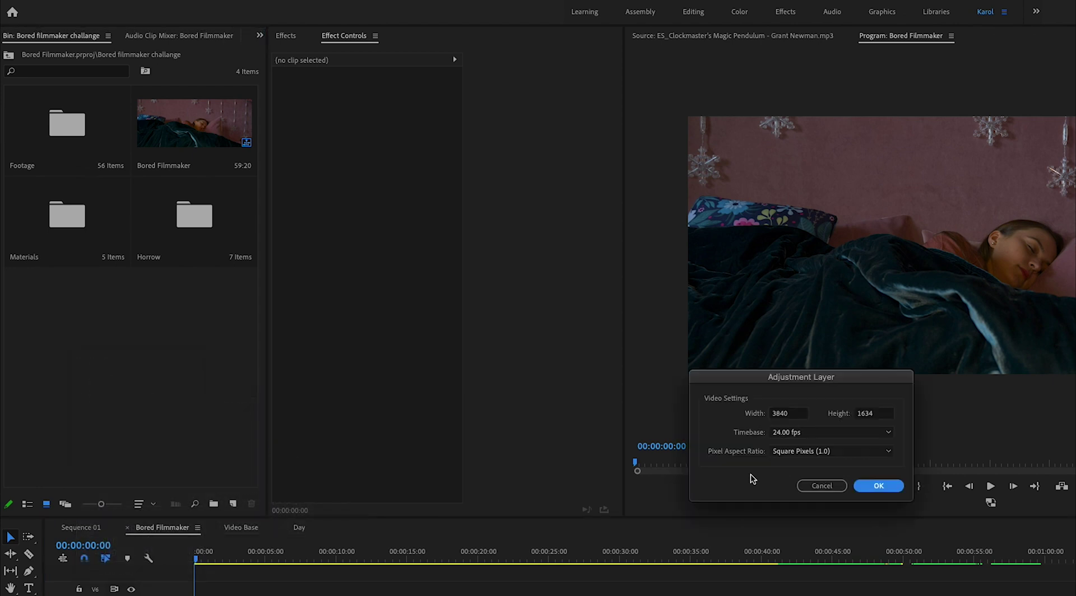
pyautogui.click(879, 486)
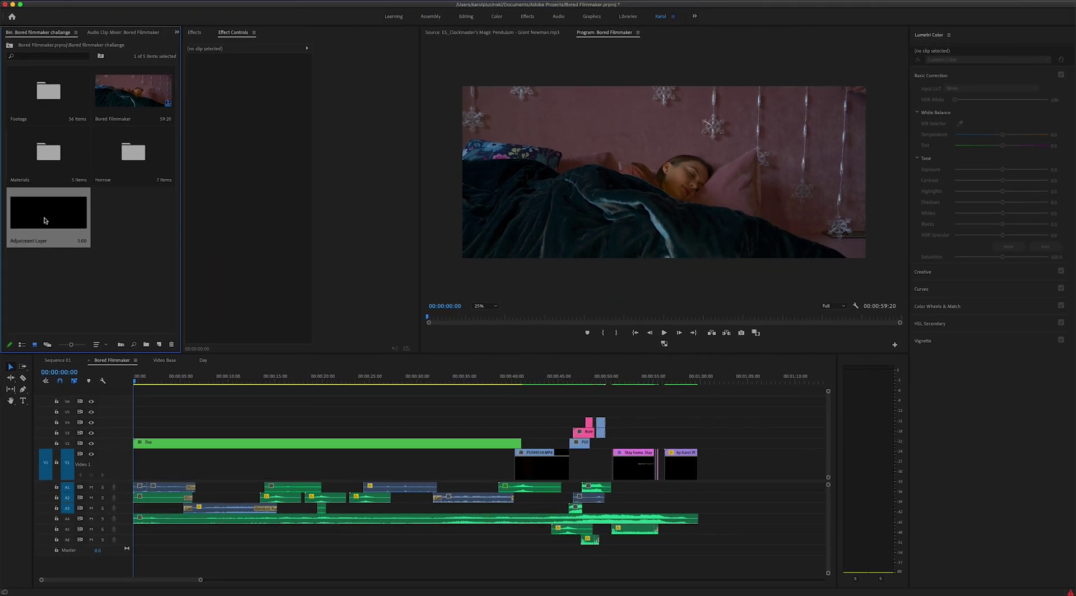
pyautogui.moveTo(66, 308); pyautogui.dragTo(341, 579)
pyautogui.moveTo(232, 395); pyautogui.dragTo(569, 414)
pyautogui.click(414, 381)
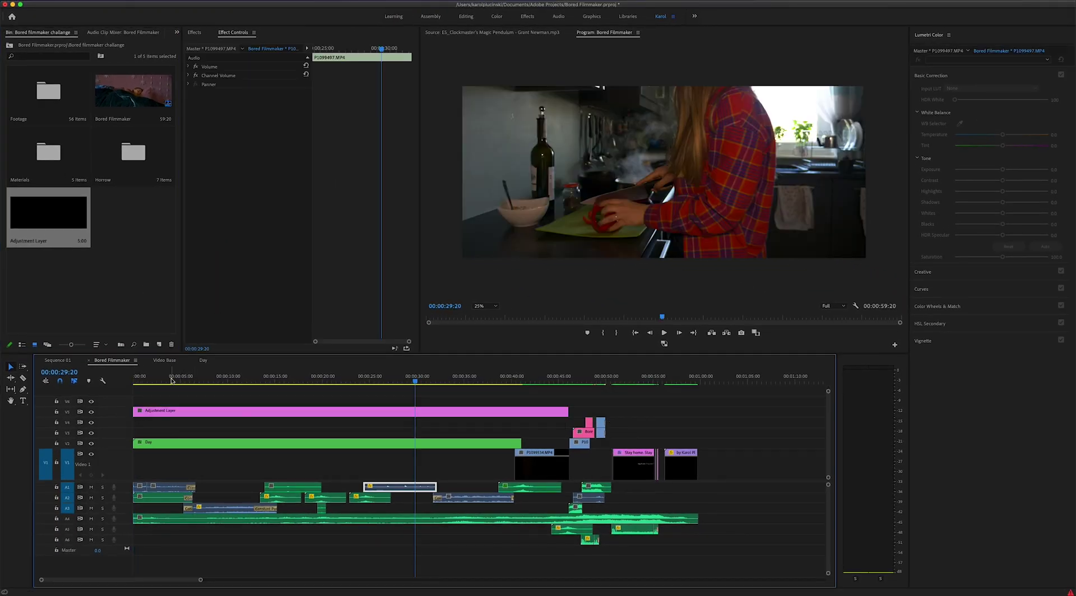
# Step: Select the adjustment layer, raise the Lumetri contrast to 40, and show the colour scopes
pyautogui.click(249, 412)
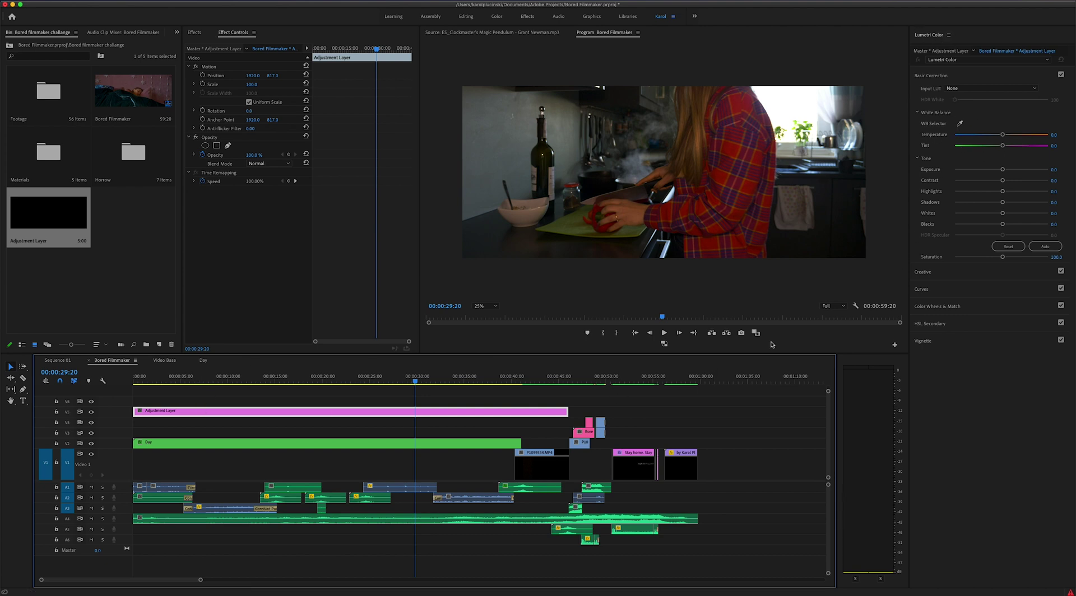
pyautogui.moveTo(1003, 180); pyautogui.dragTo(1027, 182)
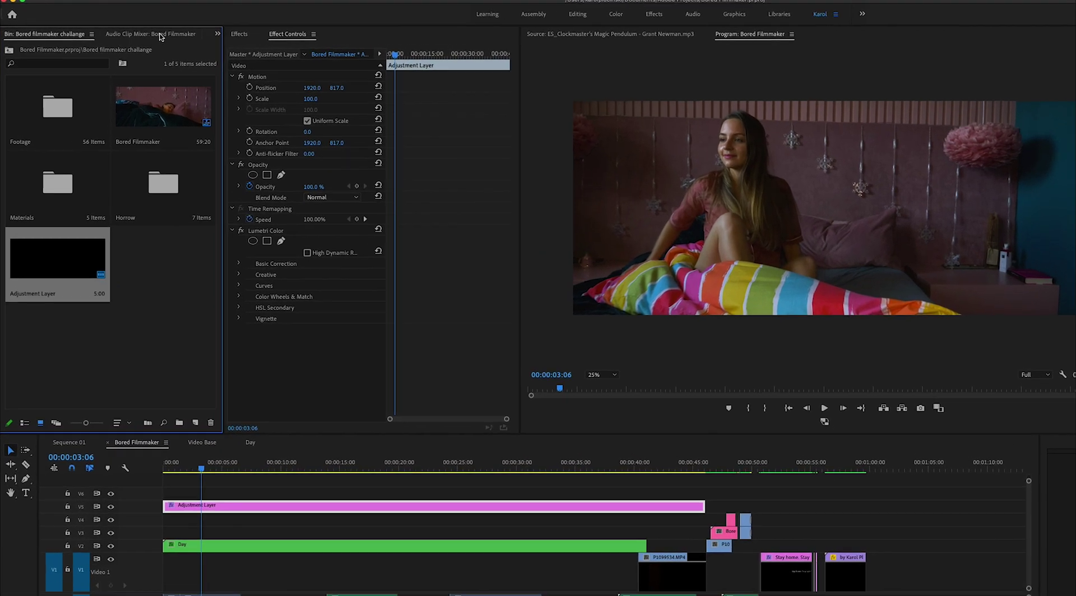
pyautogui.click(151, 32)
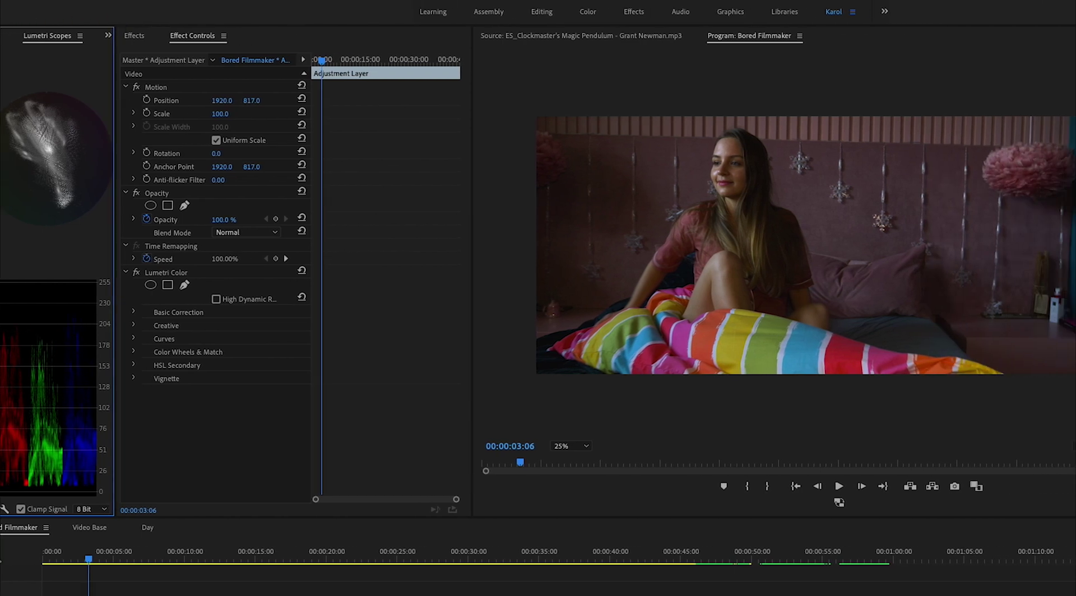
# Step: Adjust the highlights, deepen blacks to -1.3, expand Creative options, and review the grade at 00:00:20:12
pyautogui.click(974, 275)
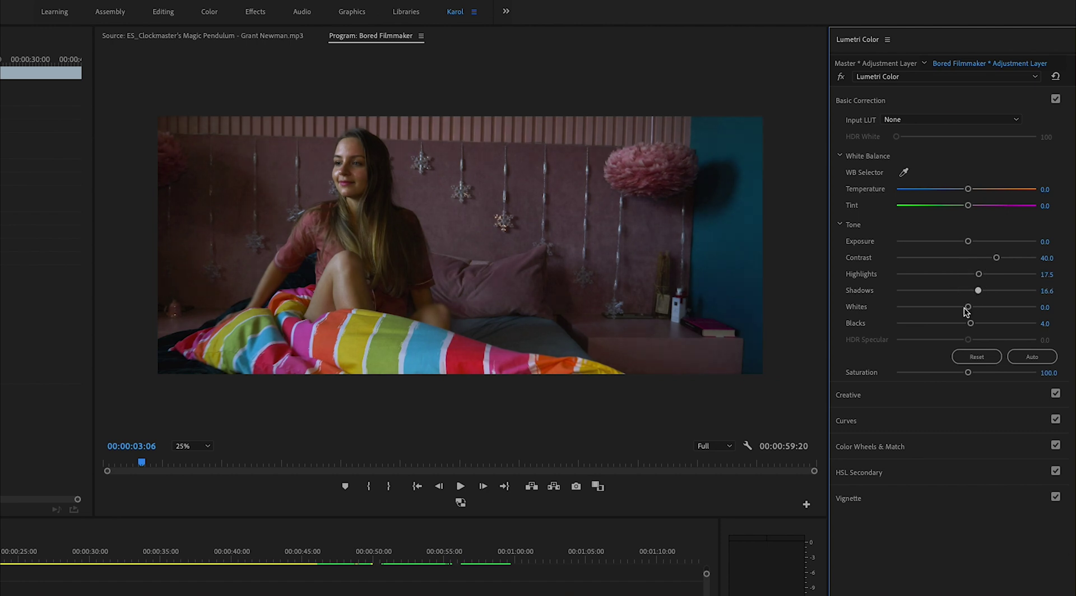
pyautogui.moveTo(971, 324); pyautogui.dragTo(966, 325)
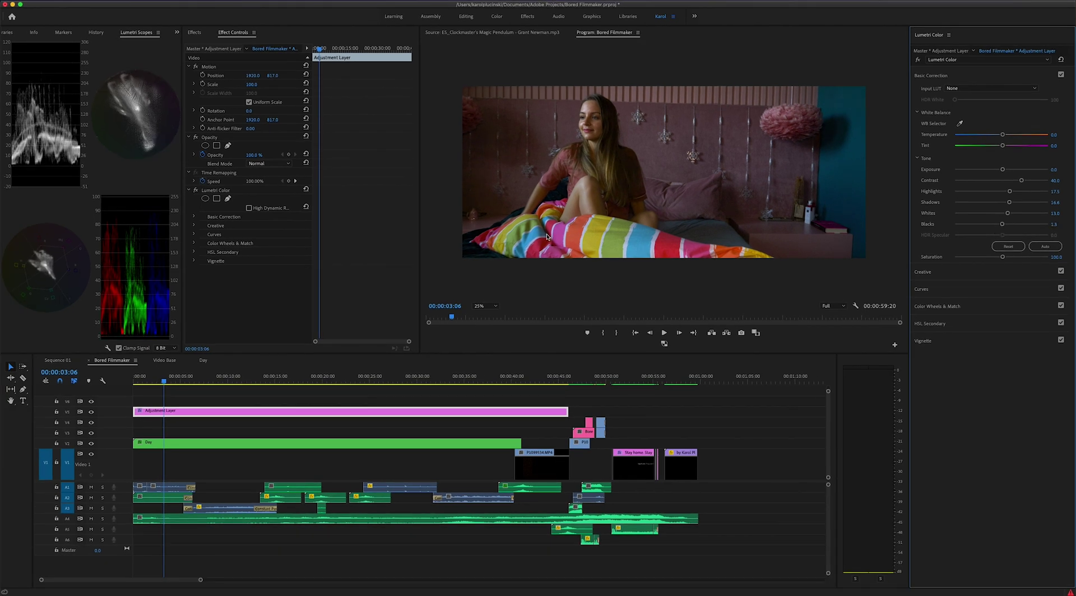
pyautogui.click(1004, 271)
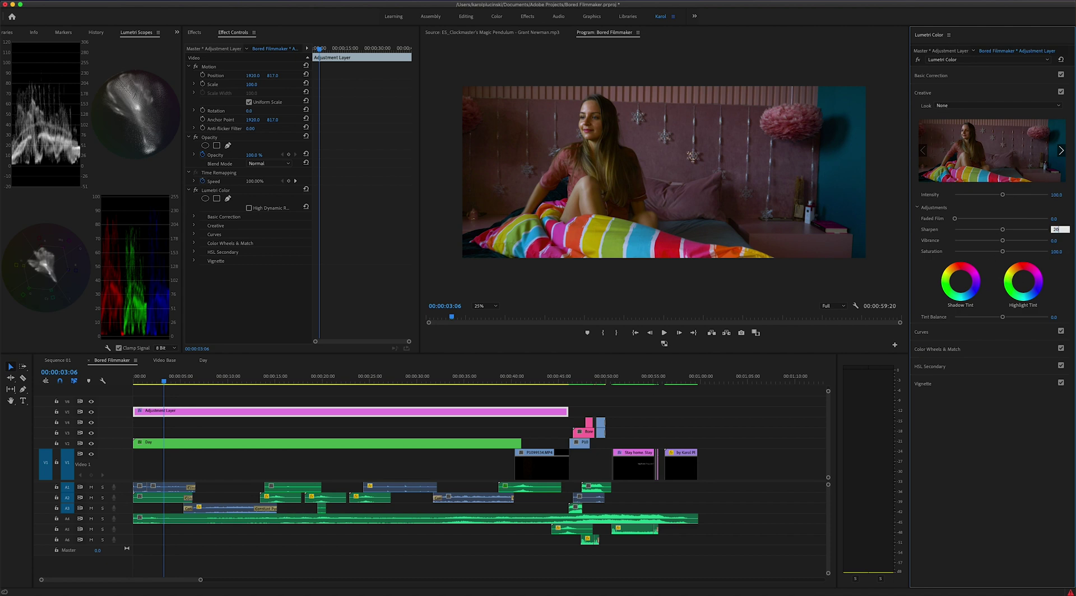
pyautogui.click(328, 381)
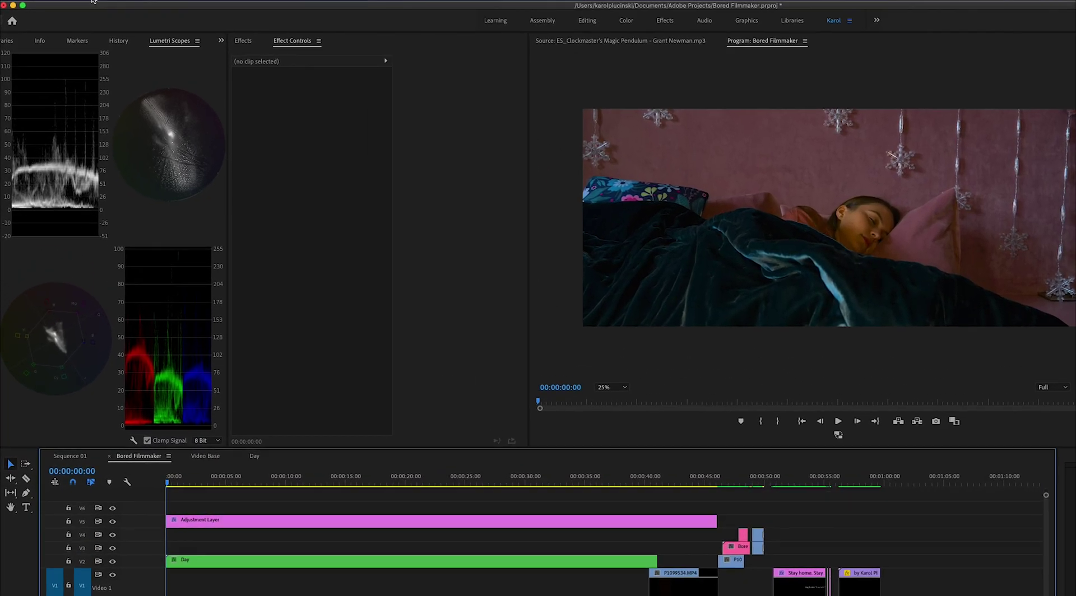
# Step: Open Export Settings for an H.264 export of the Bored Filmmaker sequence and find the Bitrate Settings
pyautogui.click(74, 2)
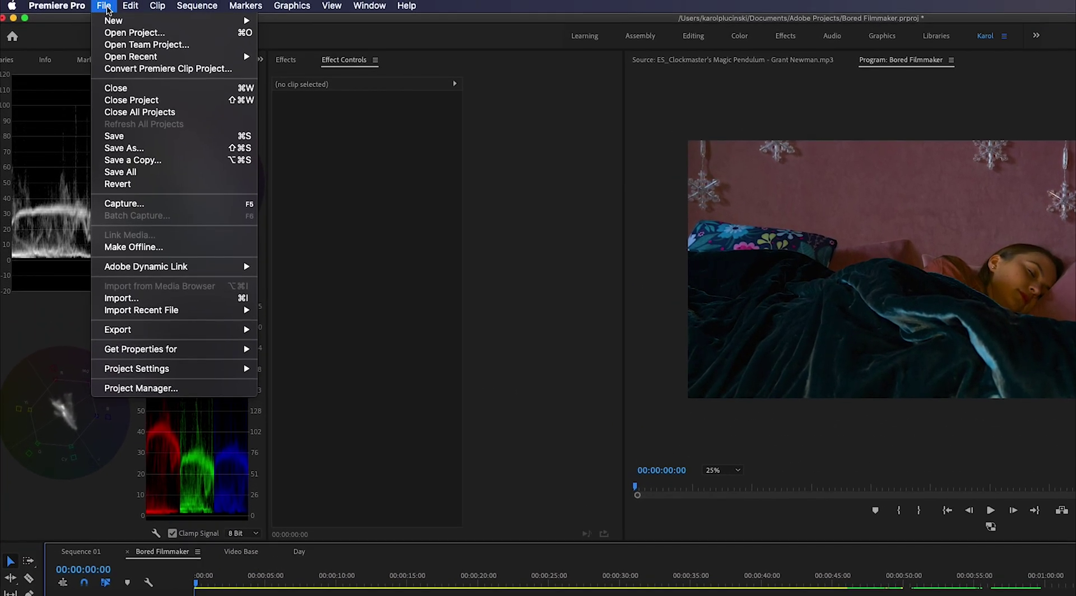
pyautogui.moveTo(247, 331)
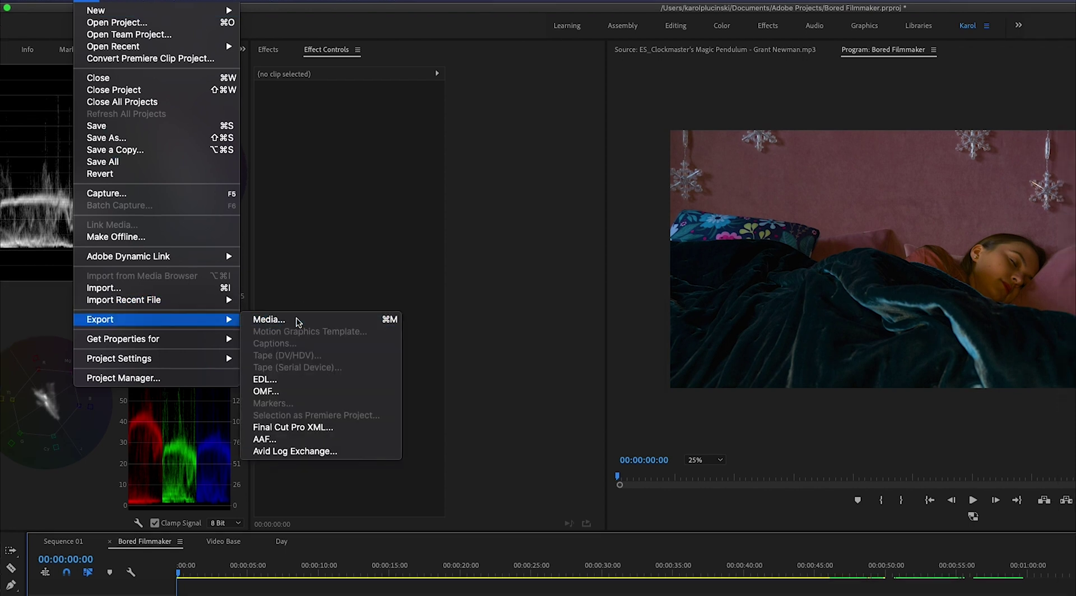
pyautogui.click(353, 331)
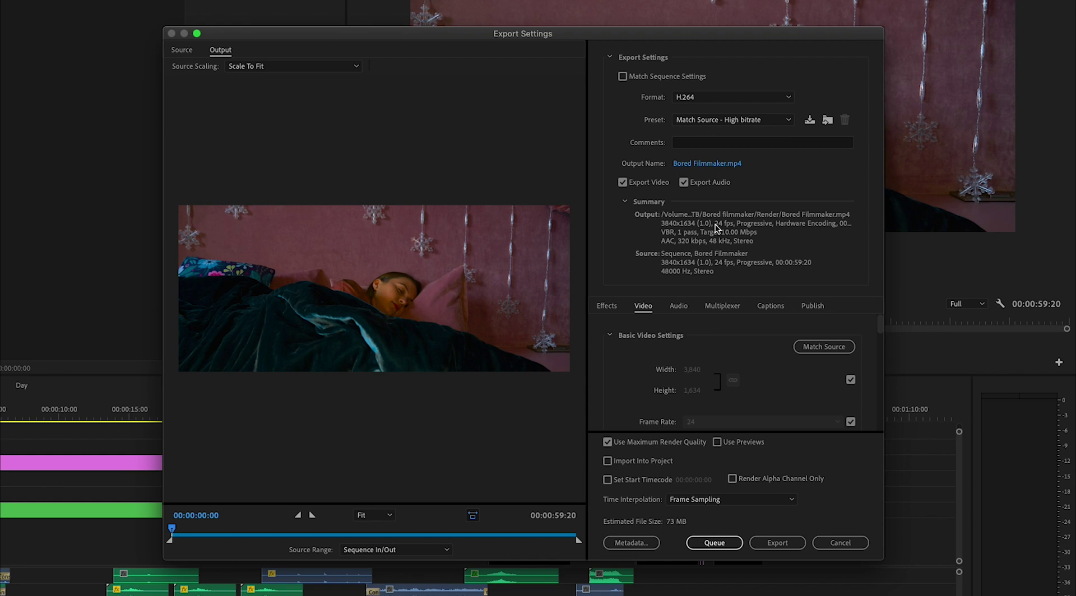
pyautogui.scroll(-5, 718, 330)
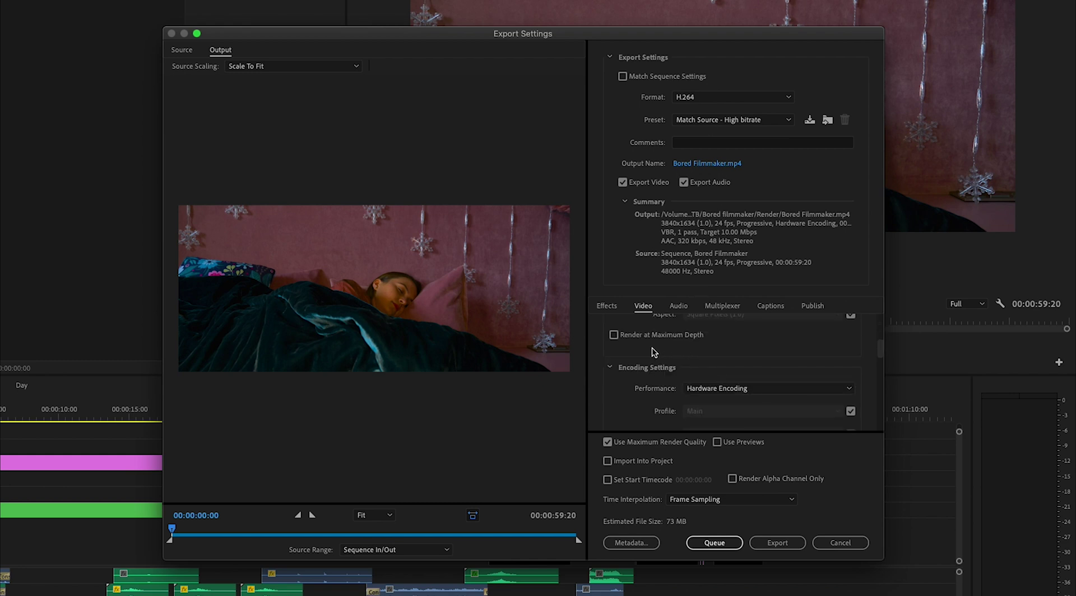
pyautogui.scroll(1, 636, 358)
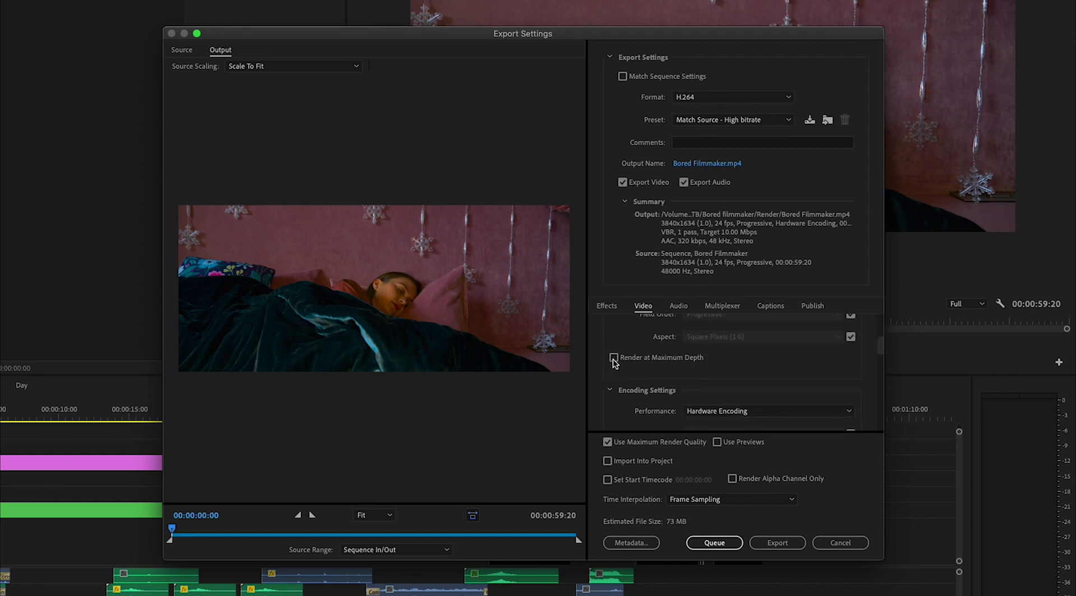
pyautogui.scroll(-5, 657, 391)
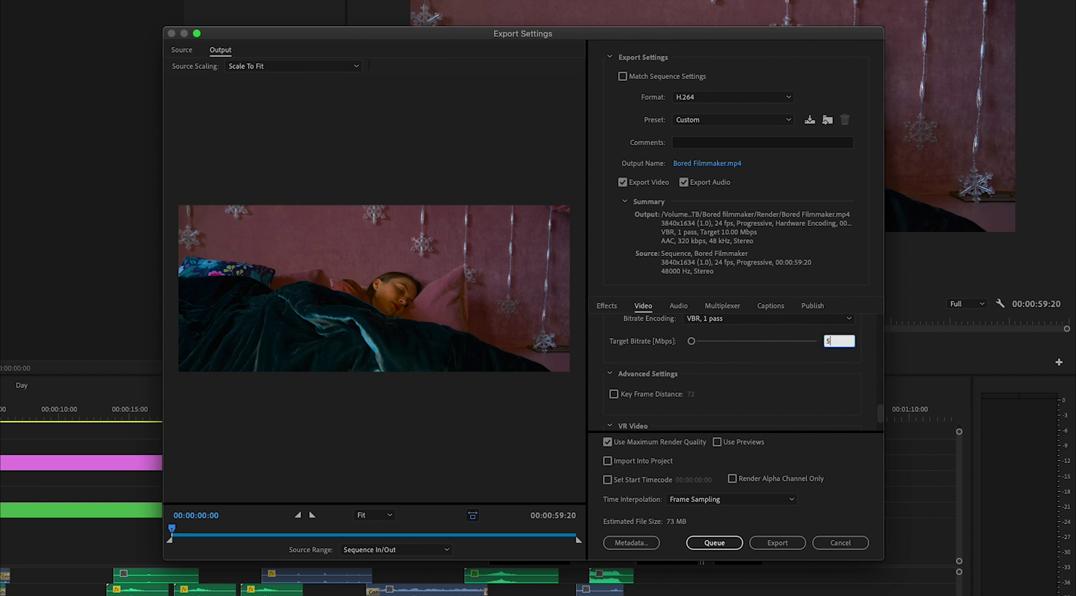
# Step: Open the Save As dialog from the Output Name to save as 'Bored Filmmaker'
pyautogui.click(712, 166)
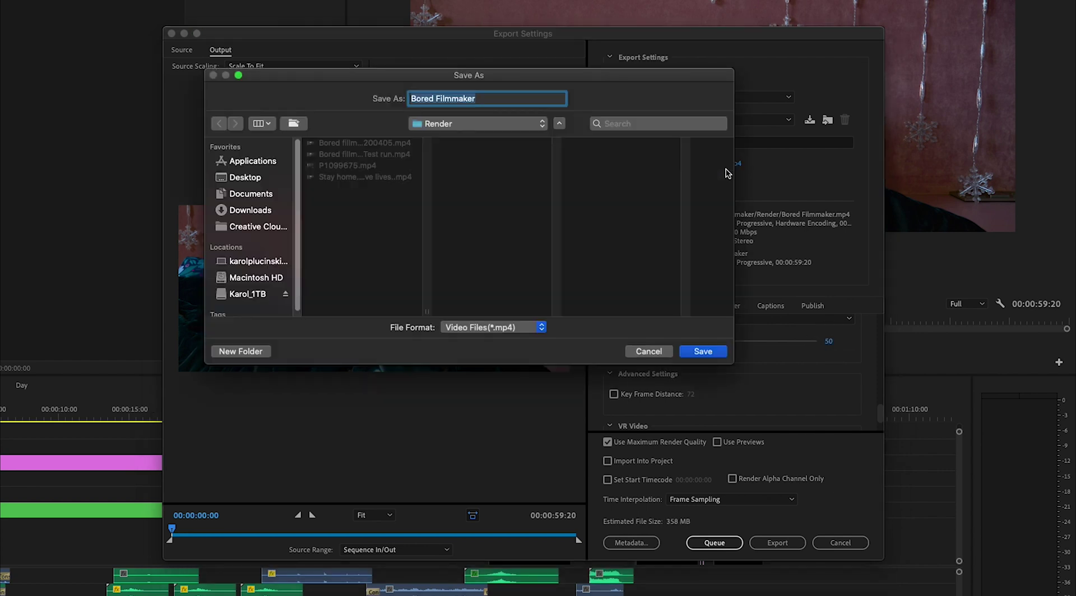